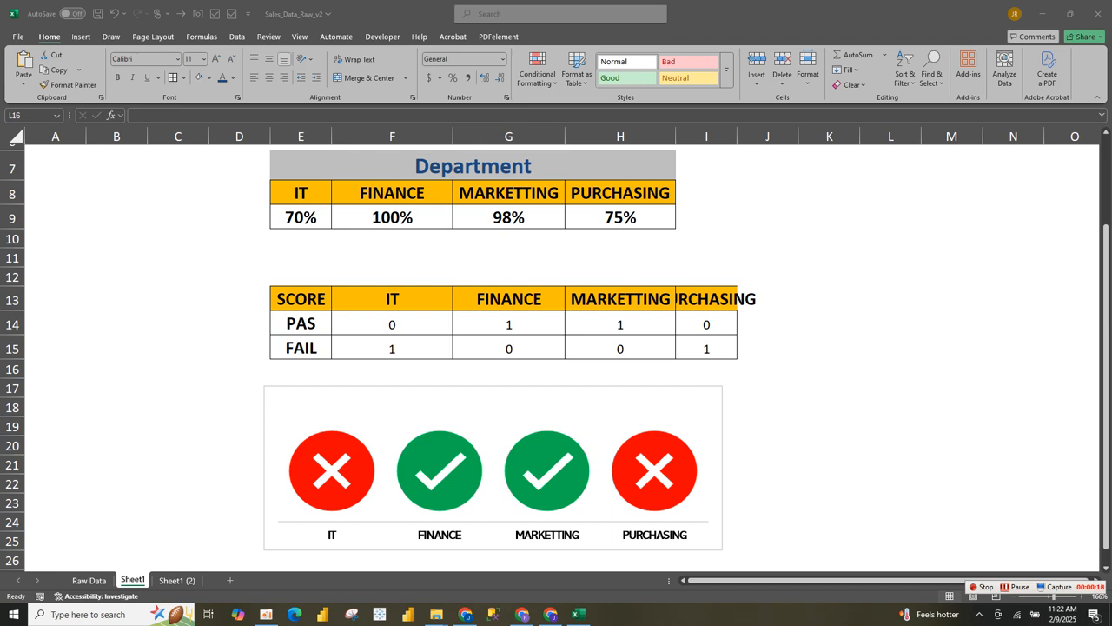
# - Change the MARKETTING score in G9 from 98% to 50%
pyautogui.click(891, 369)
pyautogui.click(509, 217)
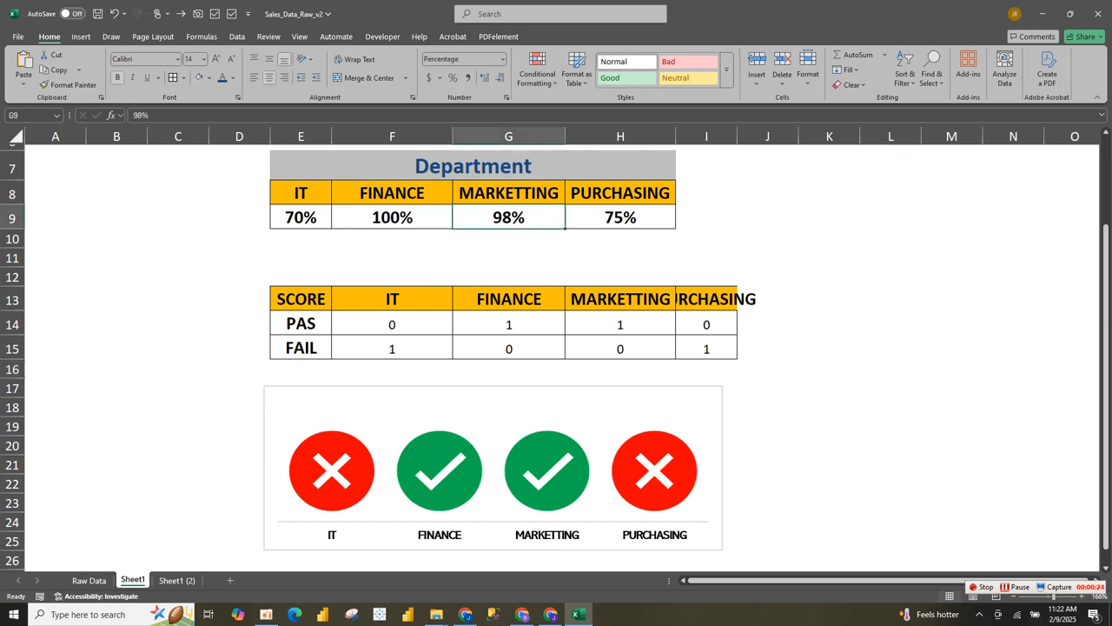
pyautogui.press('BackSpace')
pyautogui.write('50')
pyautogui.press('Return')
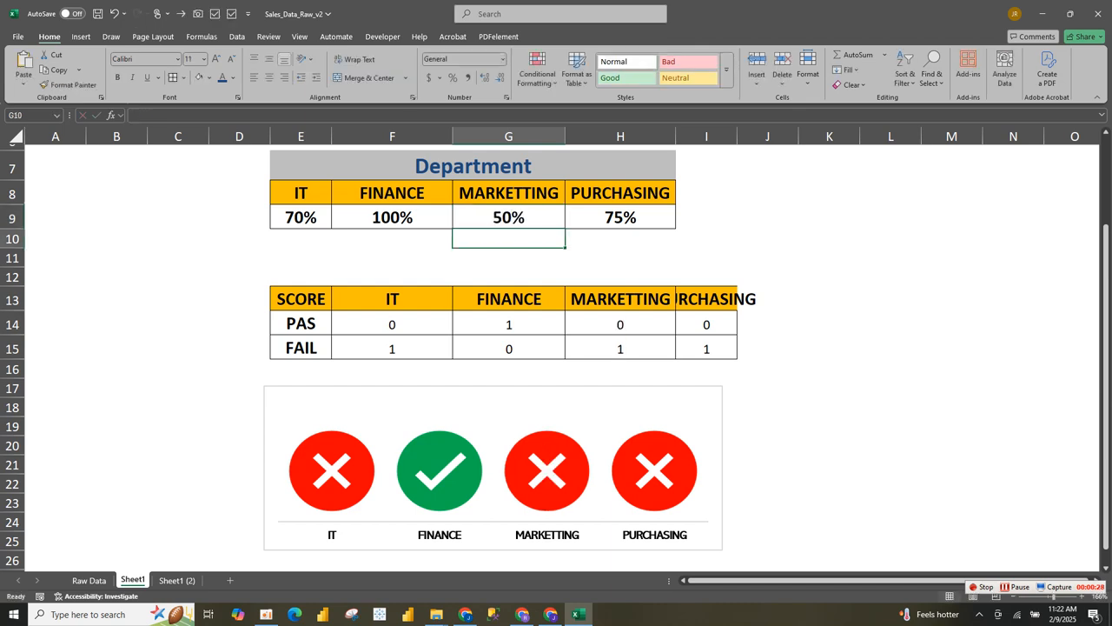
pyautogui.moveTo(548, 483)
# - On Sheet1 (2), clear the 1/0 values in F14:I15
pyautogui.click(176, 581)
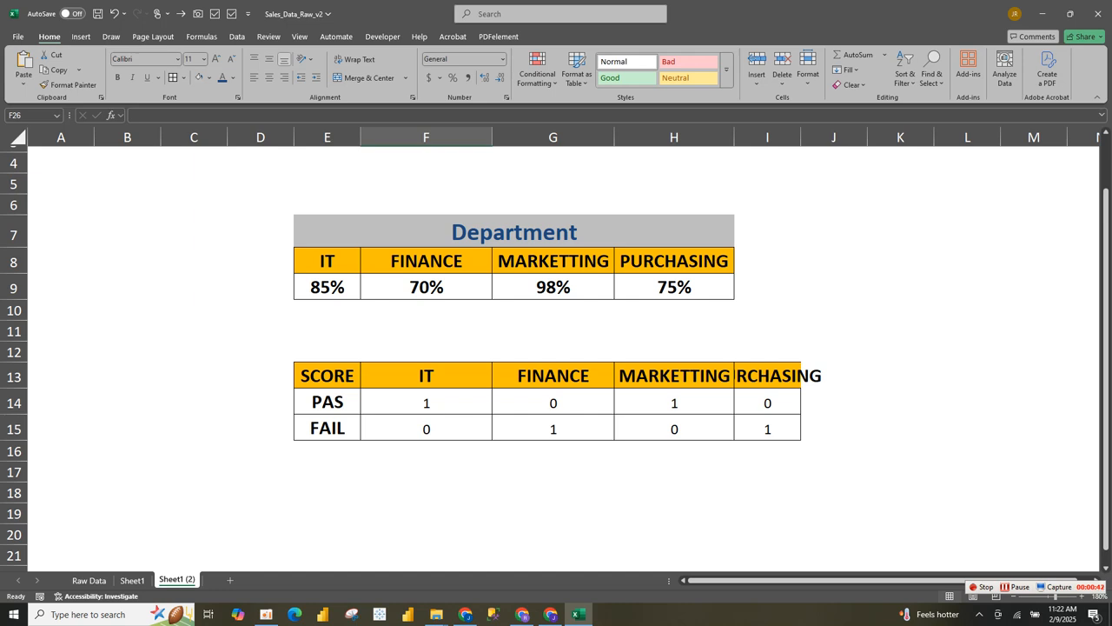
pyautogui.moveTo(426, 401); pyautogui.dragTo(767, 428)
pyautogui.press('Delete')
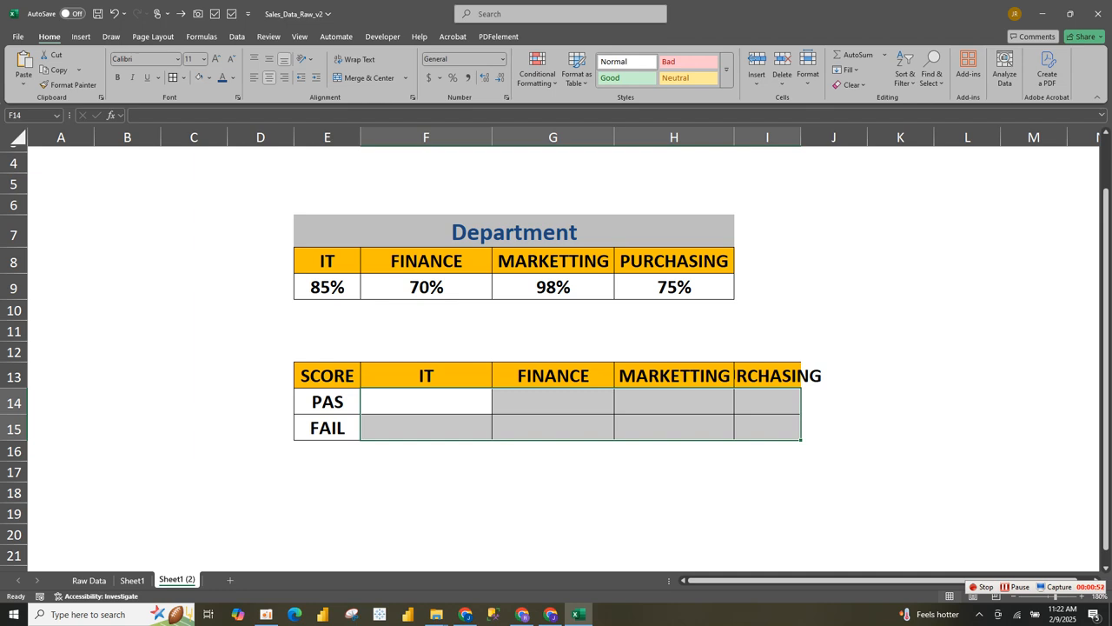
pyautogui.click(426, 401)
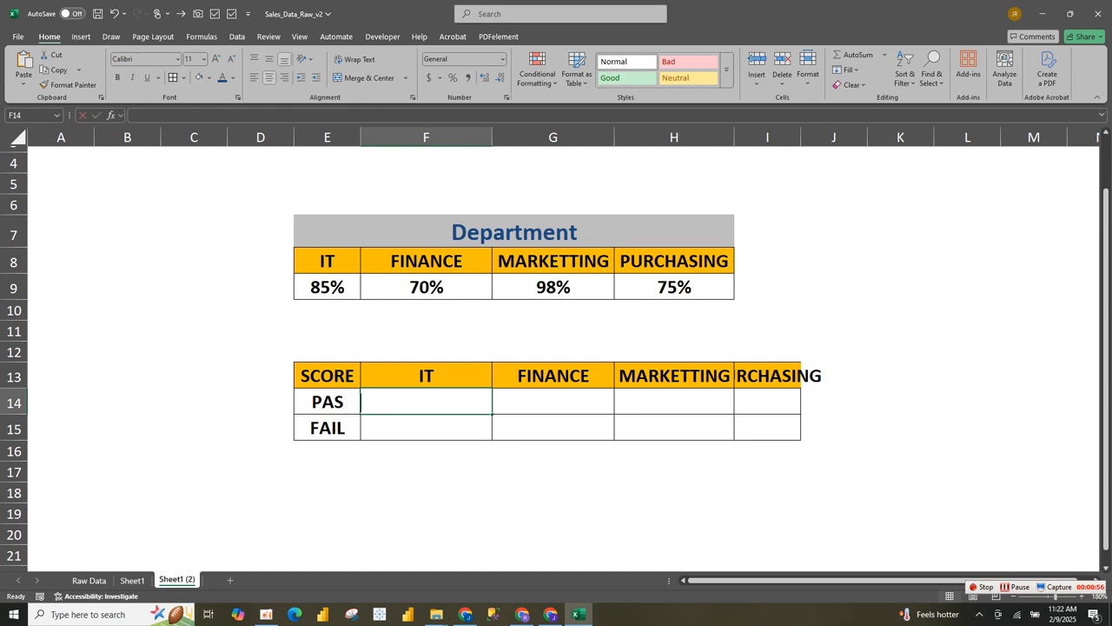
# - Enter =IF(E9>=0.8,1,0) in F14 and fill it across to I14
pyautogui.write('=IF')
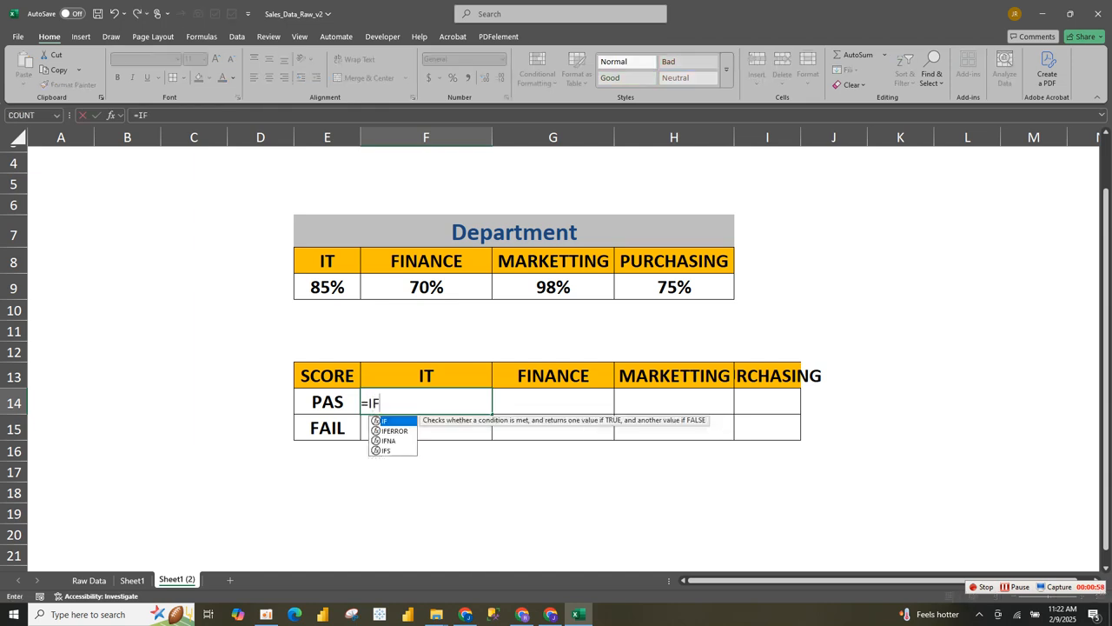
pyautogui.write('(')
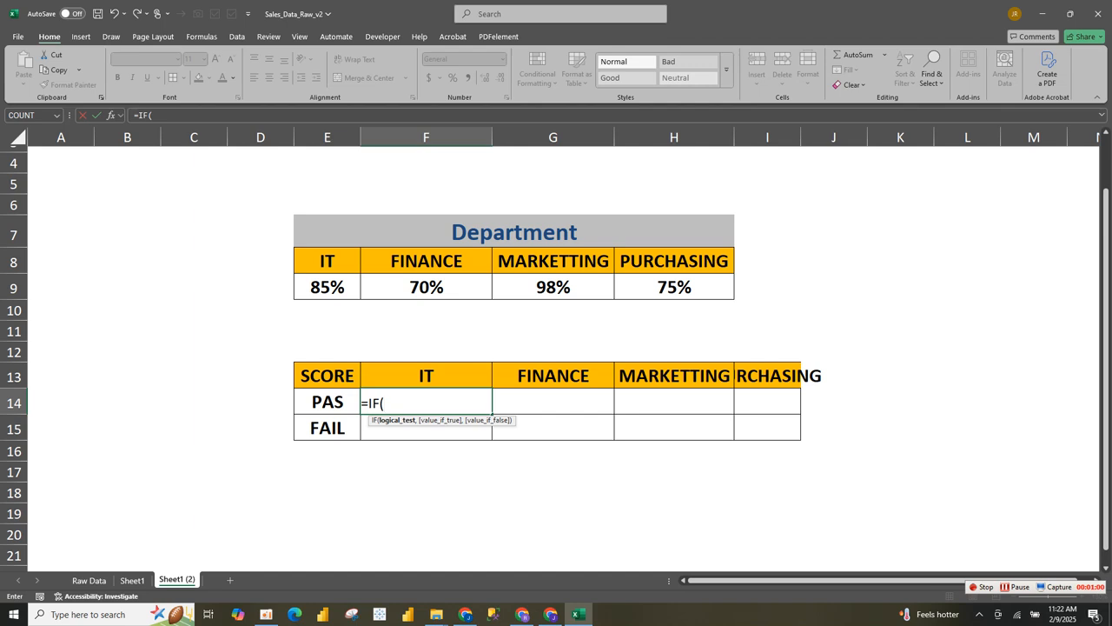
pyautogui.click(328, 287)
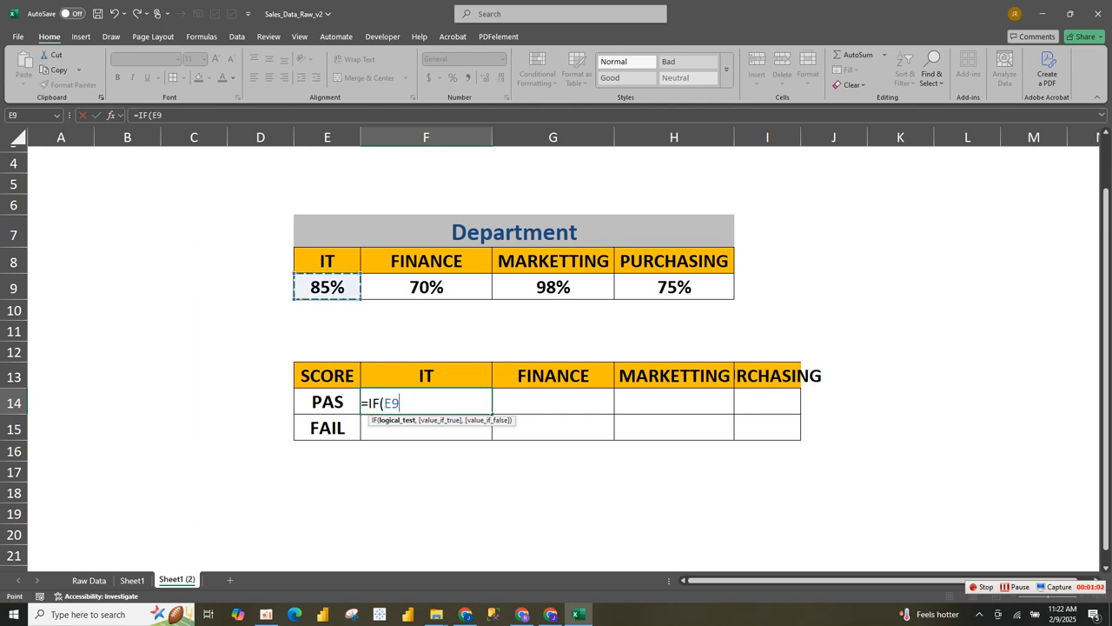
pyautogui.write('>=0.8,1,')
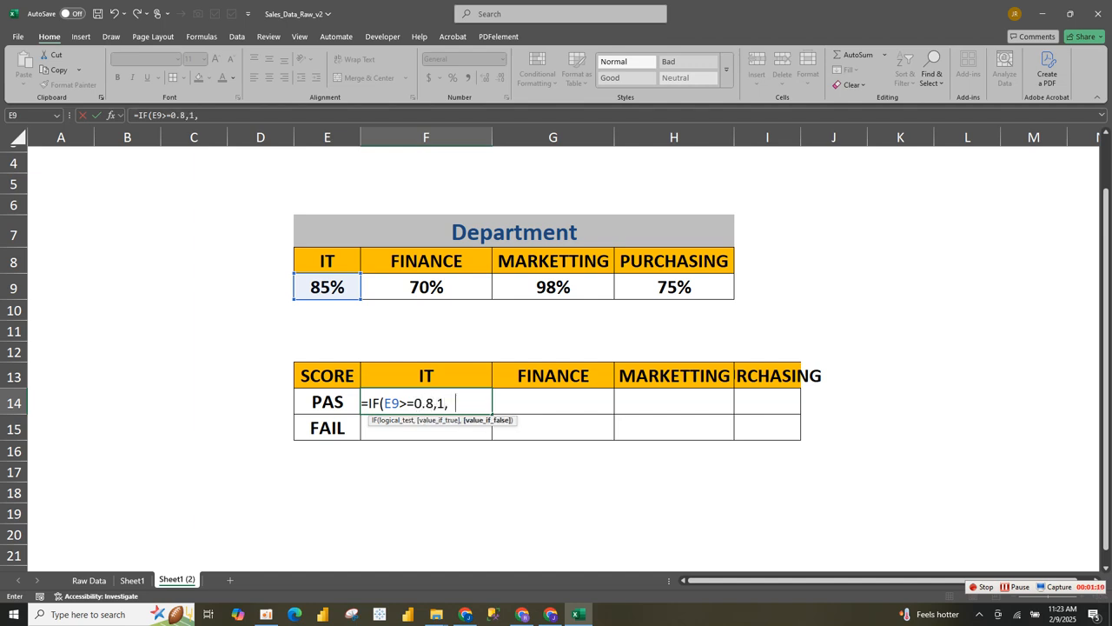
pyautogui.write('0)')
pyautogui.press('Return')
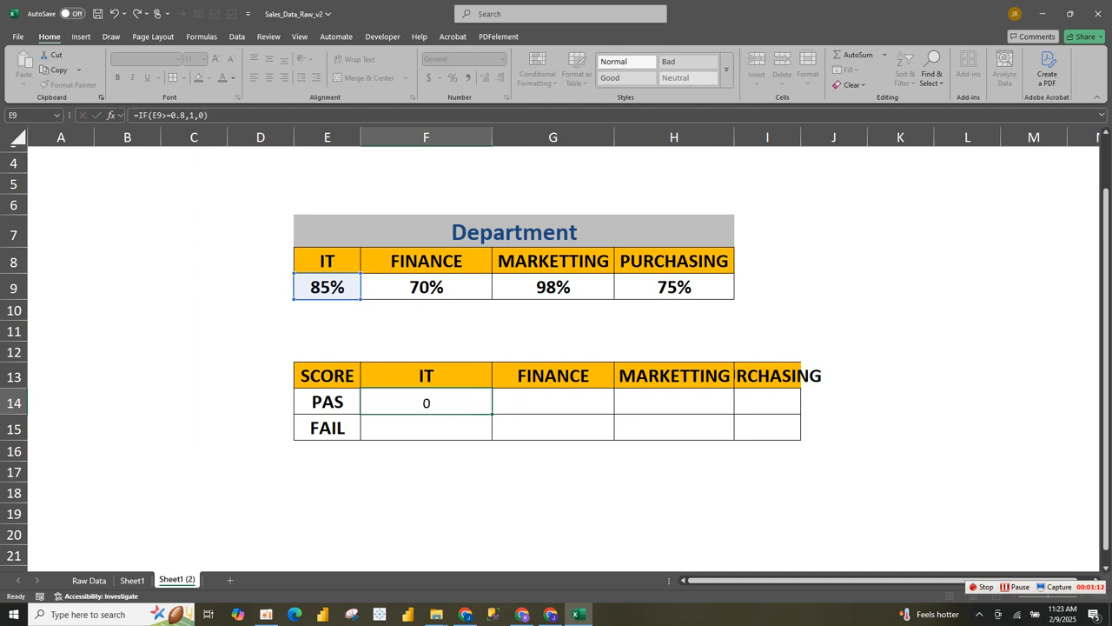
pyautogui.click(426, 403)
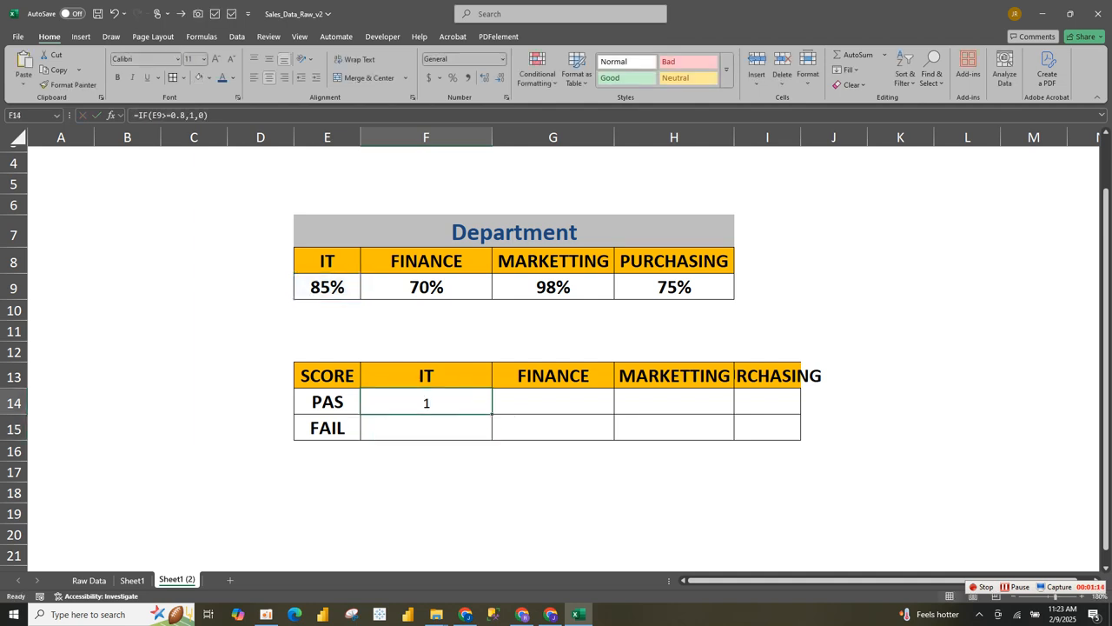
pyautogui.moveTo(492, 414); pyautogui.dragTo(778, 409)
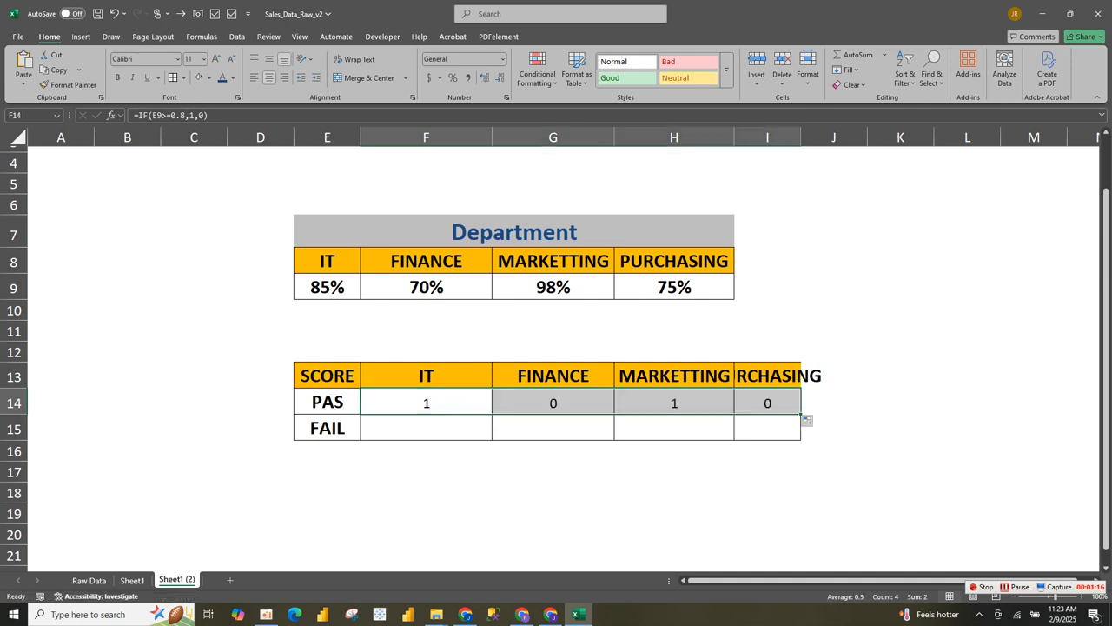
pyautogui.click(425, 428)
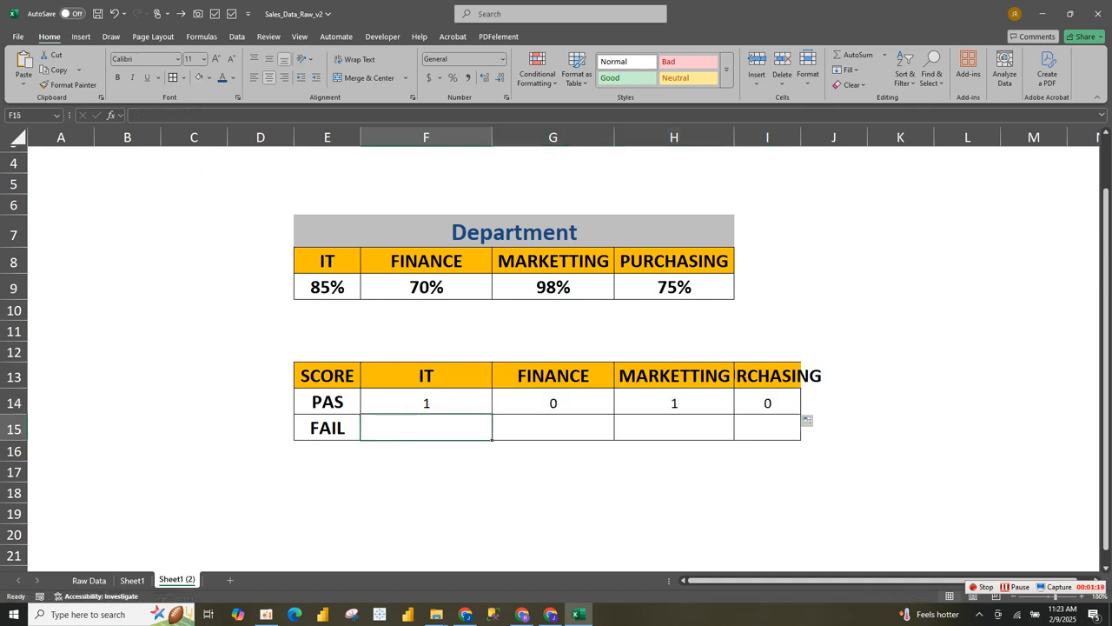
# - Enter =IF(E9>=0.8,0,1) in F15 and fill it across to I15
pyautogui.write('=')
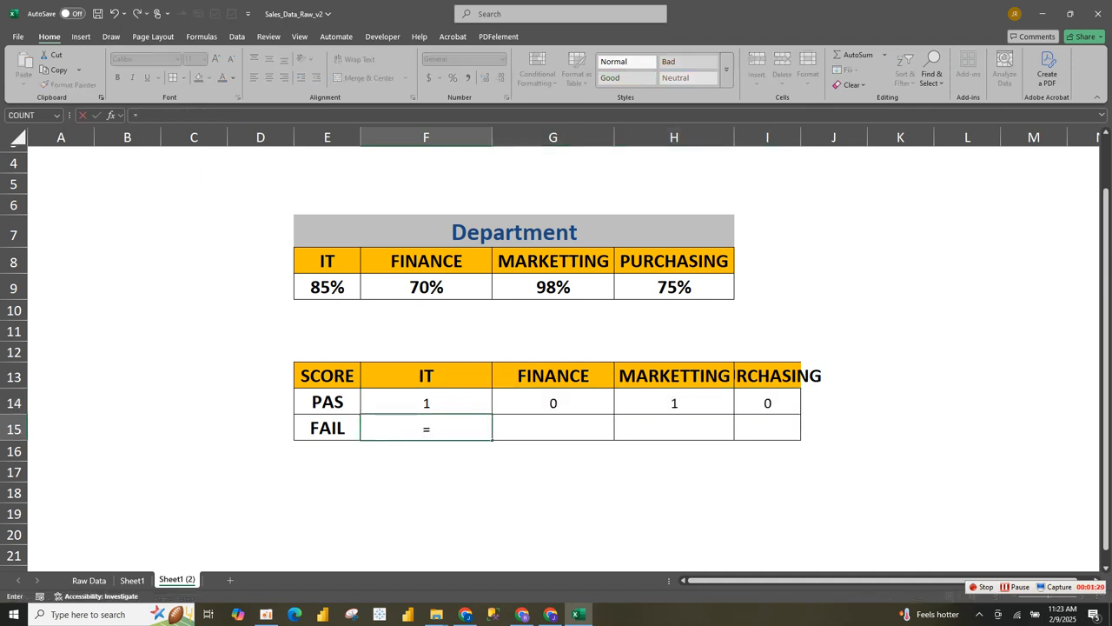
pyautogui.write('IF(')
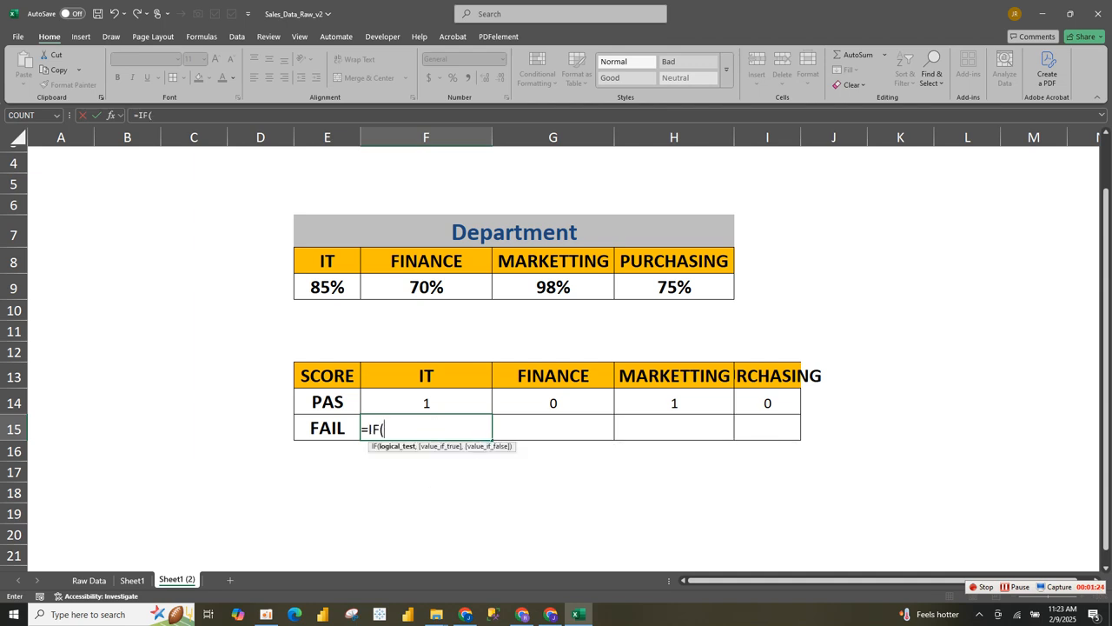
pyautogui.click(327, 287)
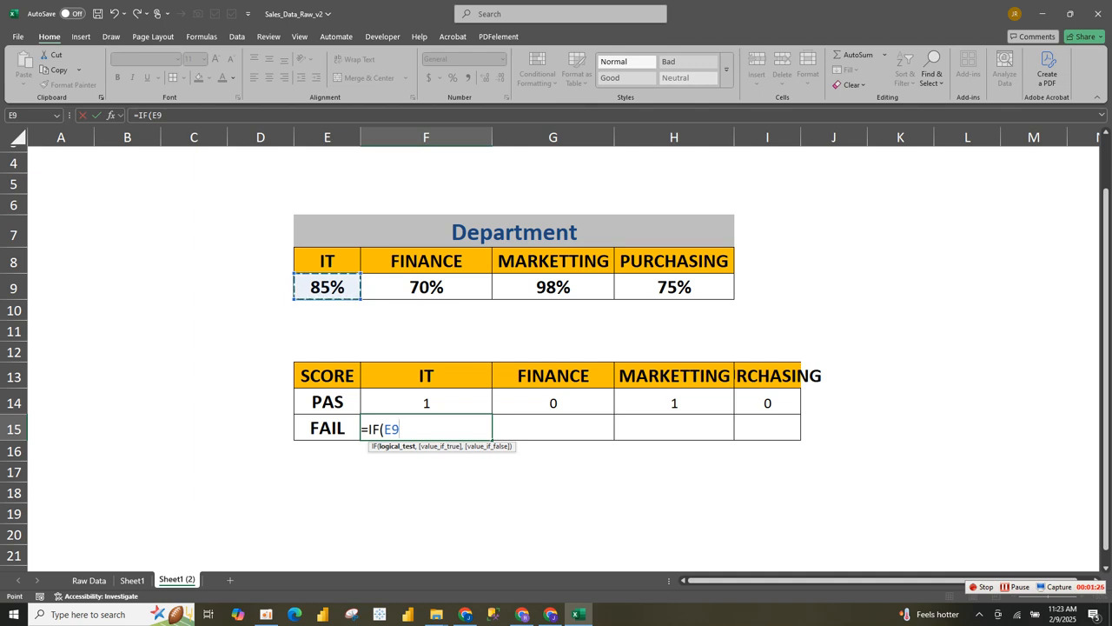
pyautogui.write('>=0.8,0,1')
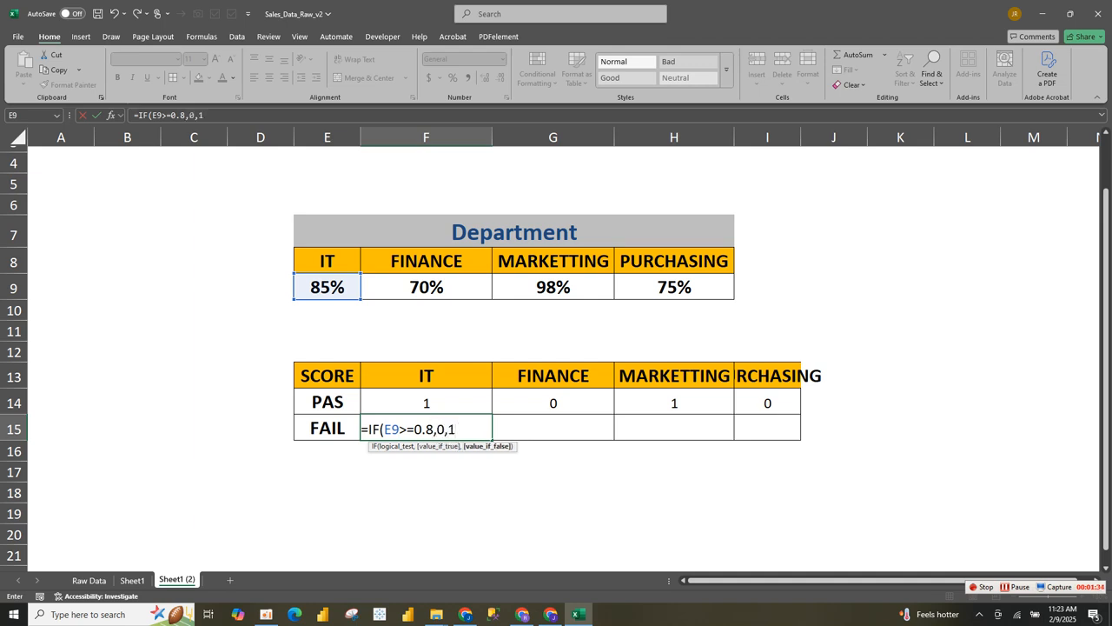
pyautogui.write(')')
pyautogui.press('Return')
pyautogui.click(426, 428)
pyautogui.moveTo(492, 440); pyautogui.dragTo(773, 436)
# - Insert a clustered column chart of the E13:I15 PAS/FAIL table
pyautogui.click(426, 472)
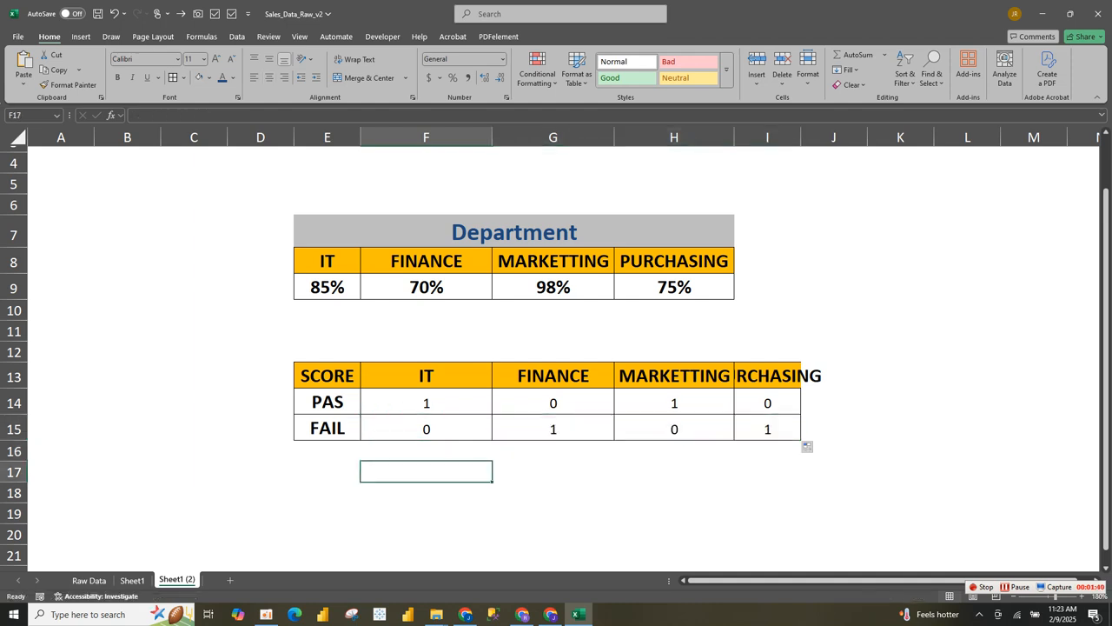
pyautogui.moveTo(327, 376); pyautogui.dragTo(769, 428)
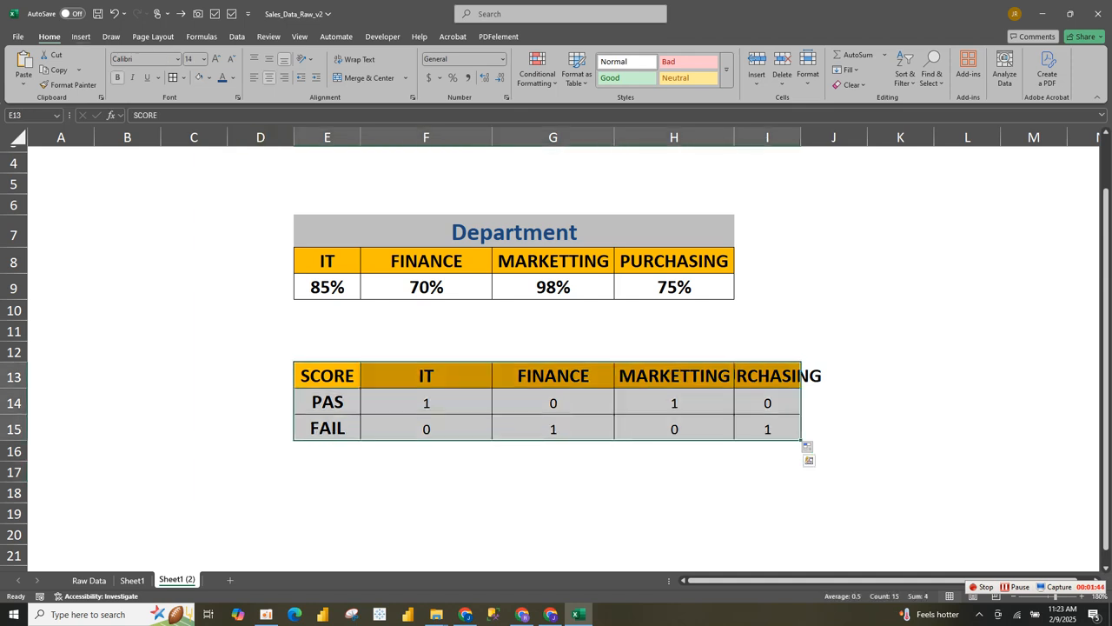
pyautogui.click(81, 36)
pyautogui.click(416, 54)
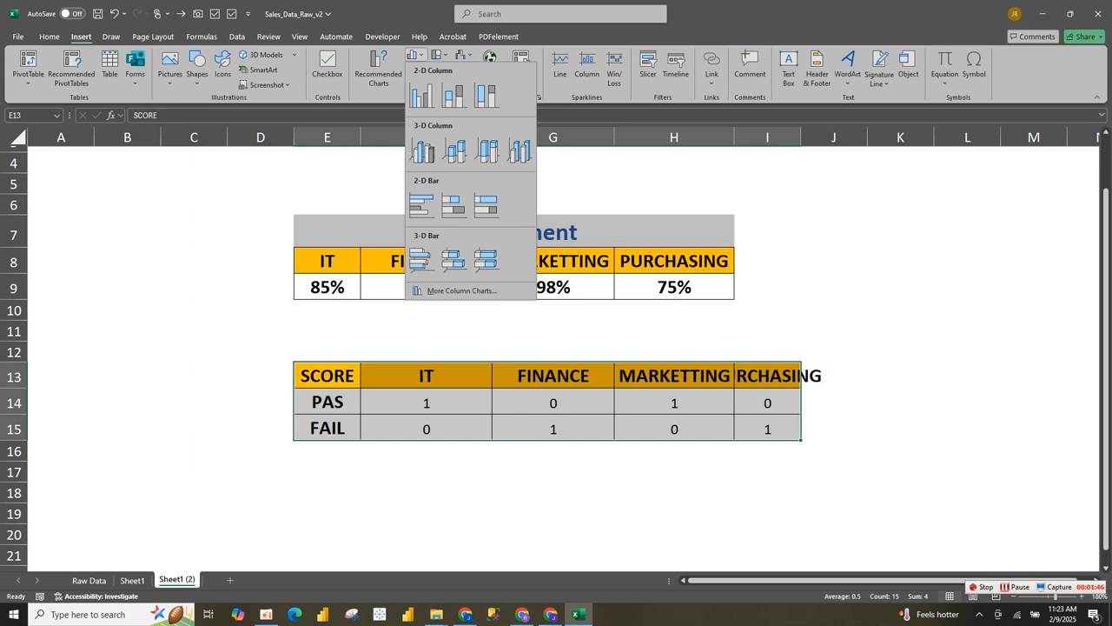
pyautogui.click(423, 94)
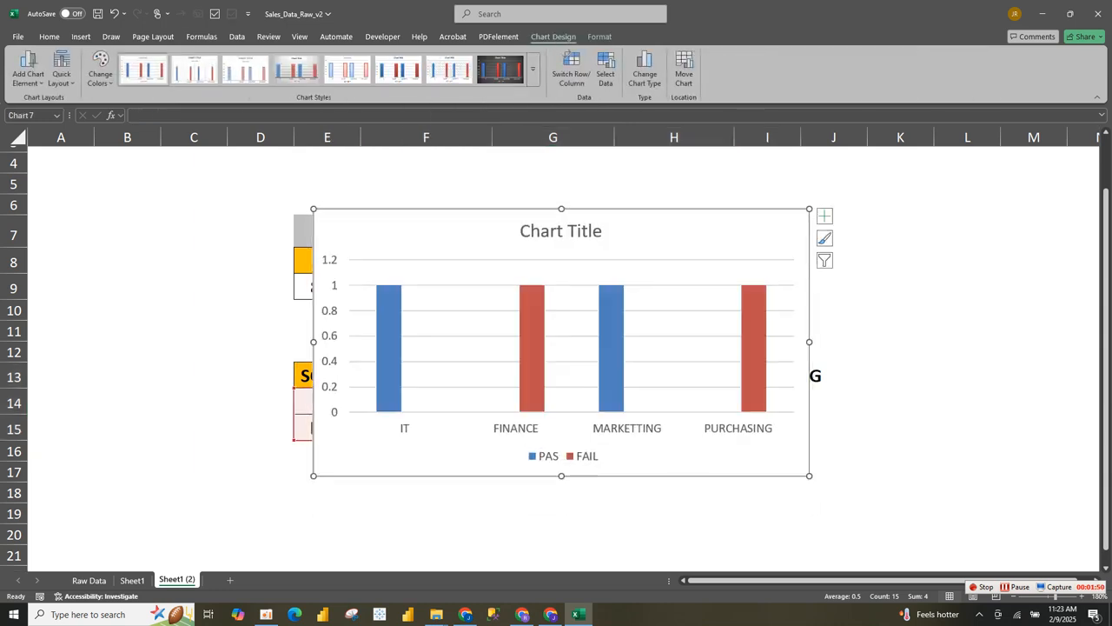
# - Enlarge the chart by dragging its corner down and to the right
pyautogui.click(847, 233)
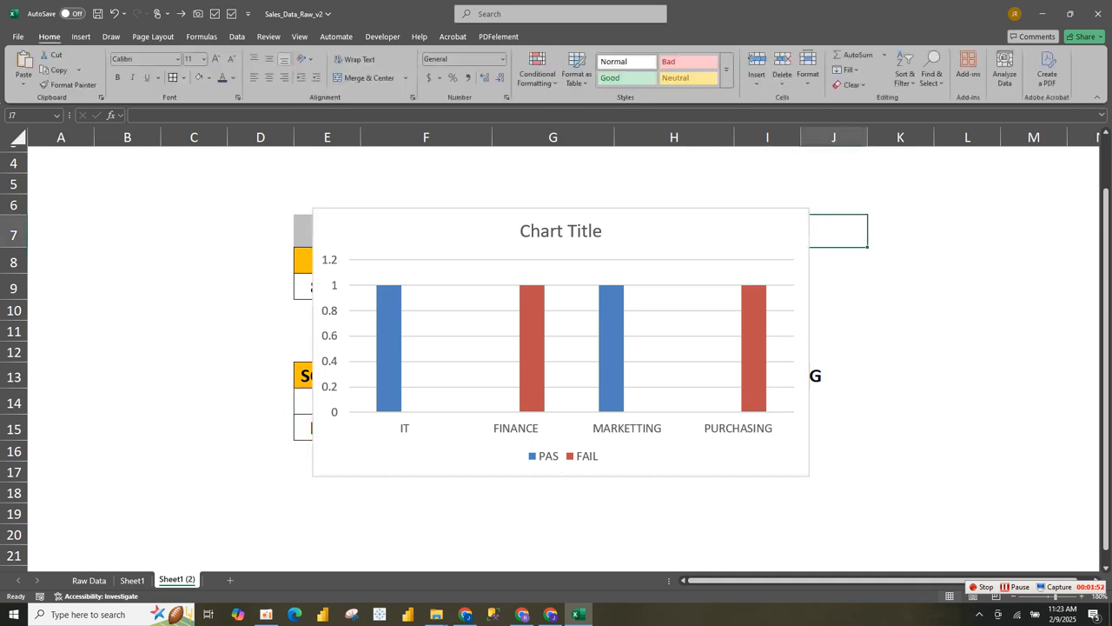
pyautogui.click(695, 300)
pyautogui.moveTo(809, 475); pyautogui.dragTo(840, 513)
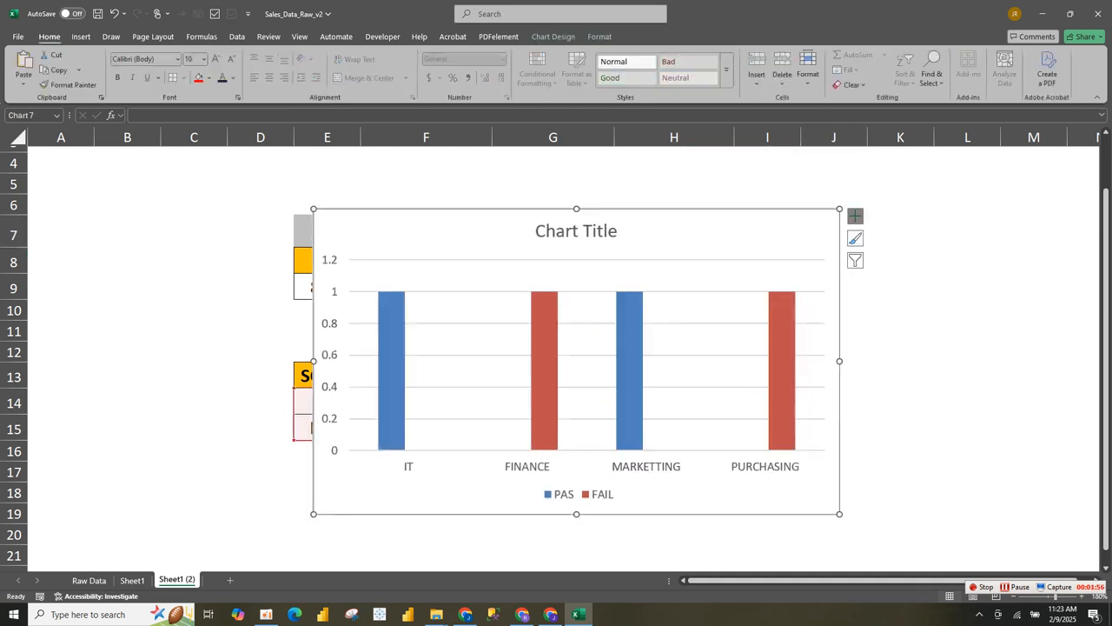
pyautogui.click(856, 216)
# - Remove the chart's gridlines, legend and vertical value axis
pyautogui.click(908, 299)
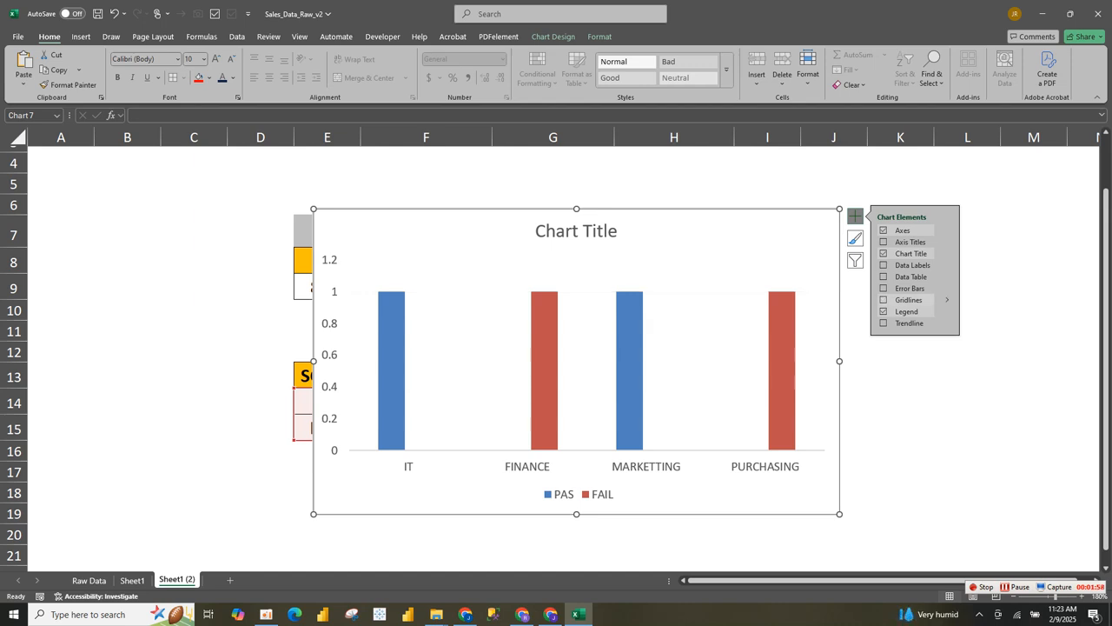
pyautogui.click(906, 311)
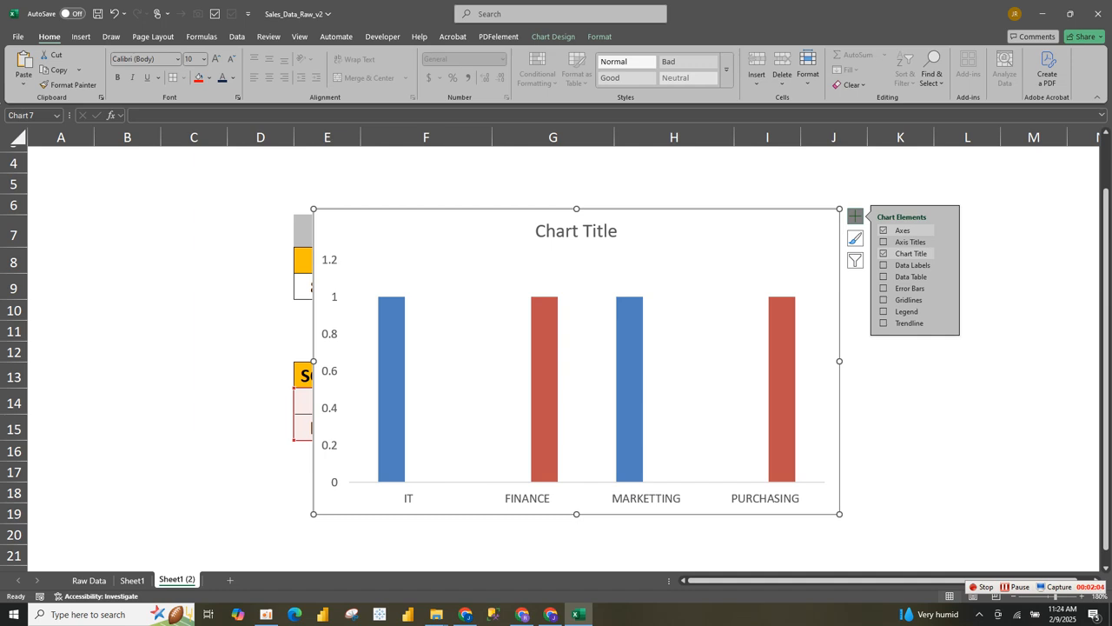
pyautogui.click(331, 371)
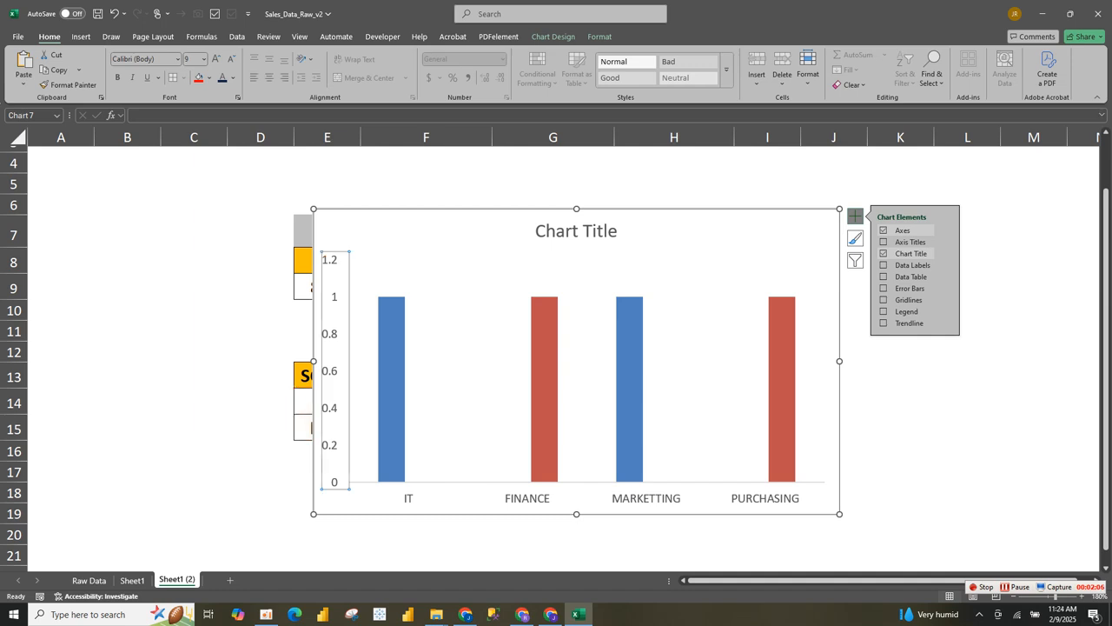
pyautogui.press('Delete')
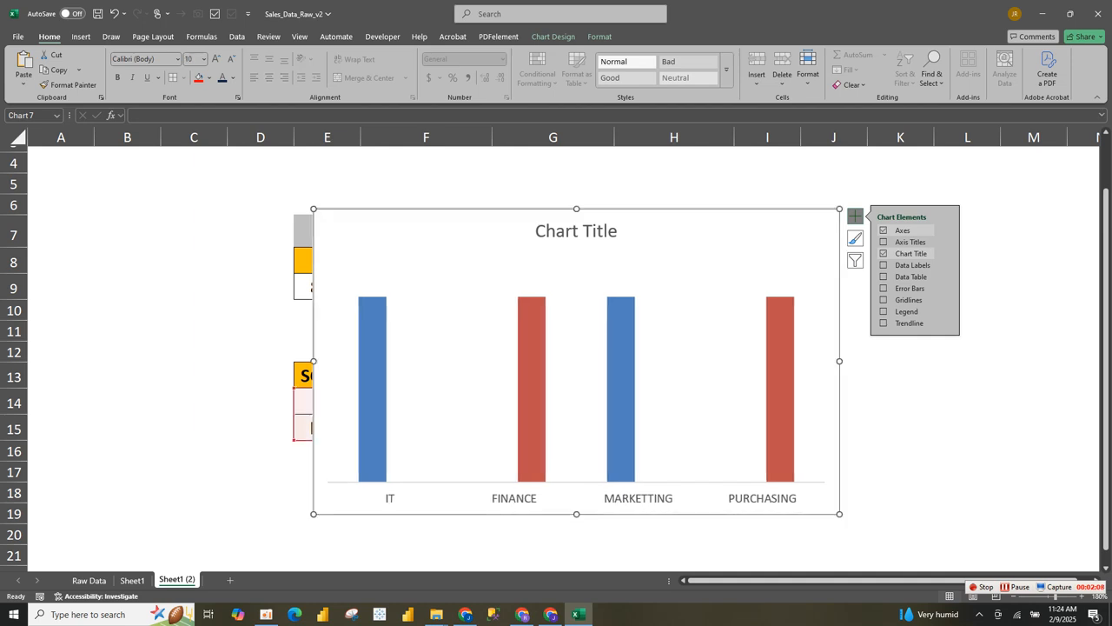
pyautogui.click(901, 336)
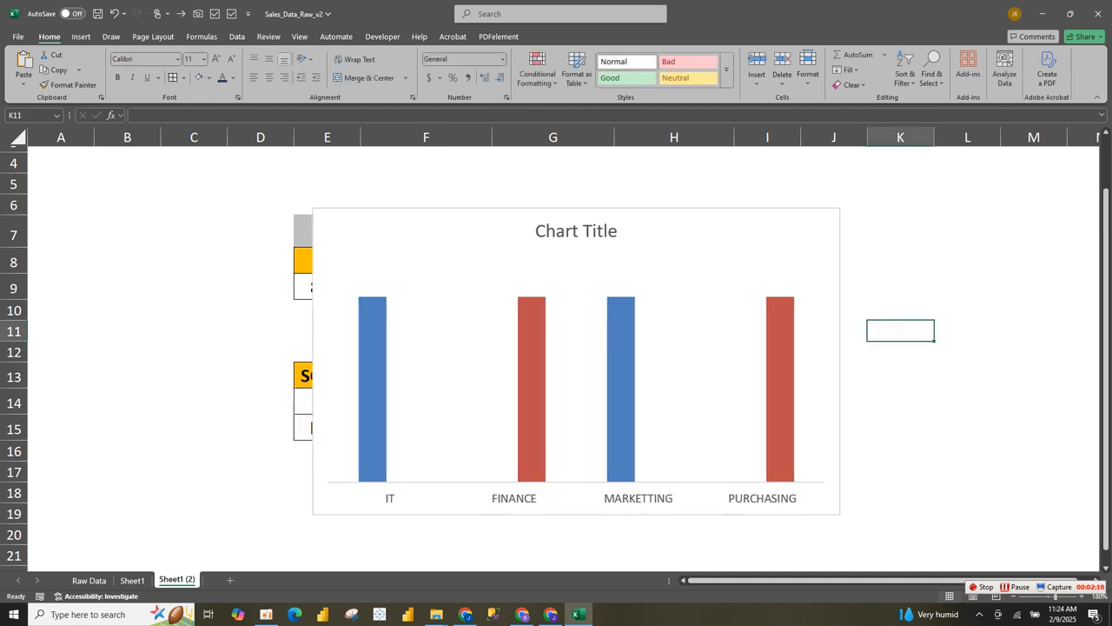
# - Make the chart wider and shorter and move it beneath the PAS/FAIL table
pyautogui.moveTo(840, 360)
pyautogui.mouseDown()
pyautogui.moveTo(828, 361)
pyautogui.moveTo(843, 360)
pyautogui.mouseUp()
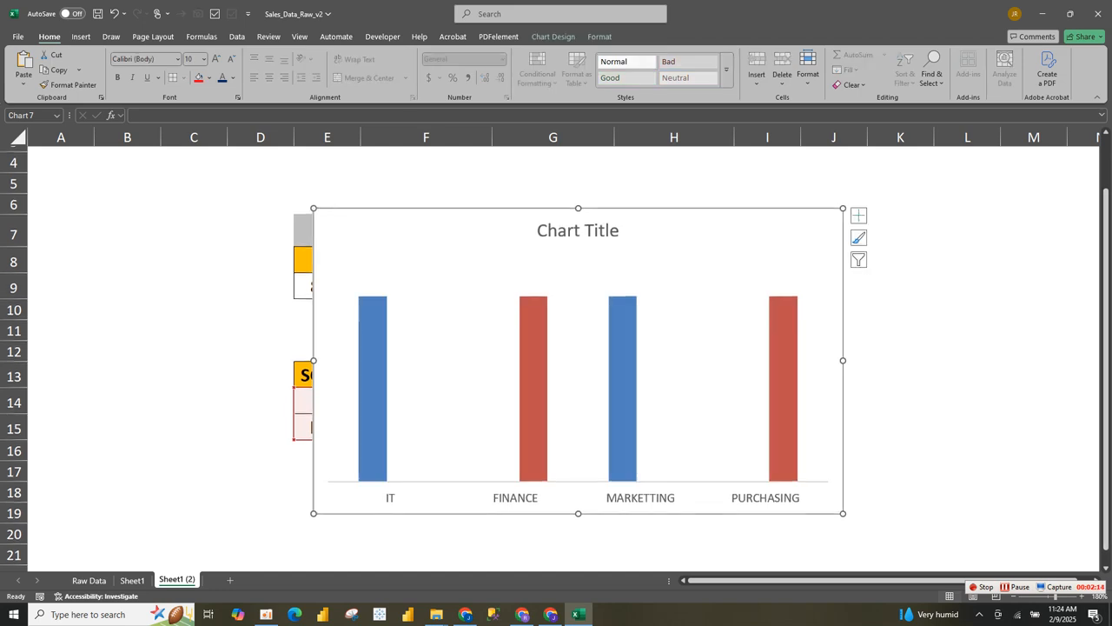
pyautogui.moveTo(843, 208); pyautogui.dragTo(859, 258)
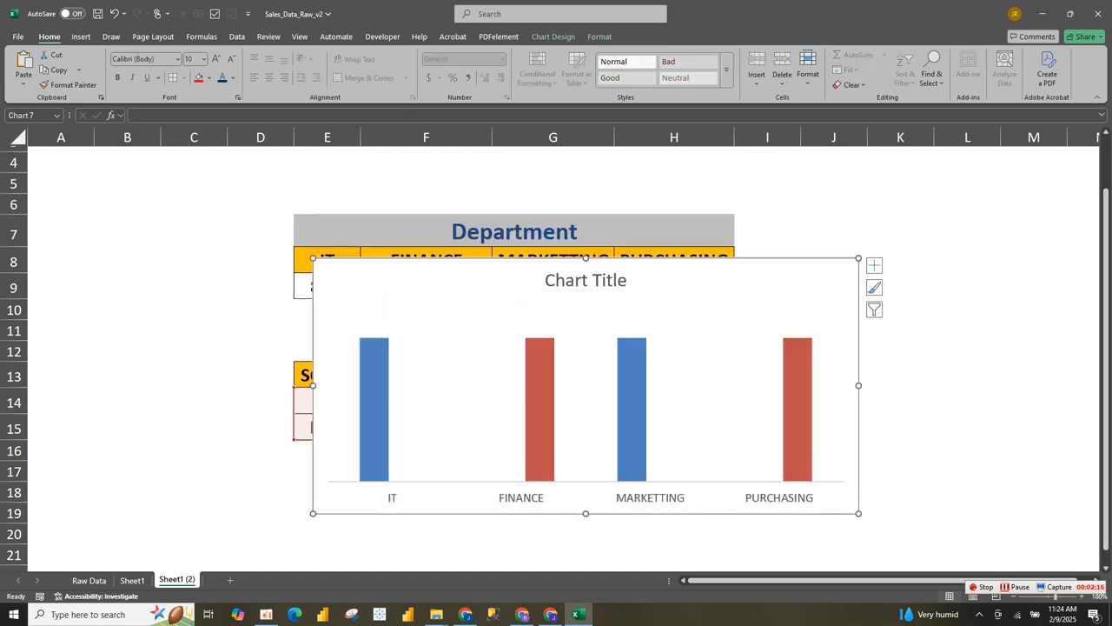
pyautogui.moveTo(730, 291); pyautogui.dragTo(709, 490)
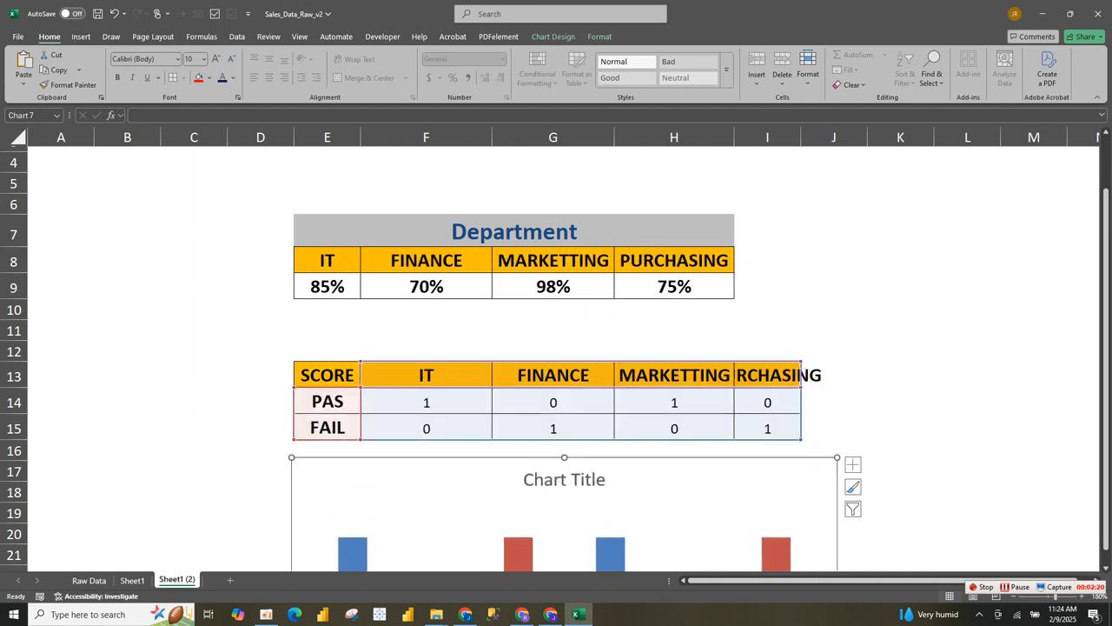
pyautogui.scroll(-6, 709, 490)
pyautogui.moveTo(1105, 471); pyautogui.dragTo(1105, 350)
pyautogui.click(565, 322)
# - Retitle the chart SCORECARD in bold, enlarged font
pyautogui.click(527, 322)
pyautogui.moveTo(525, 322); pyautogui.dragTo(610, 322)
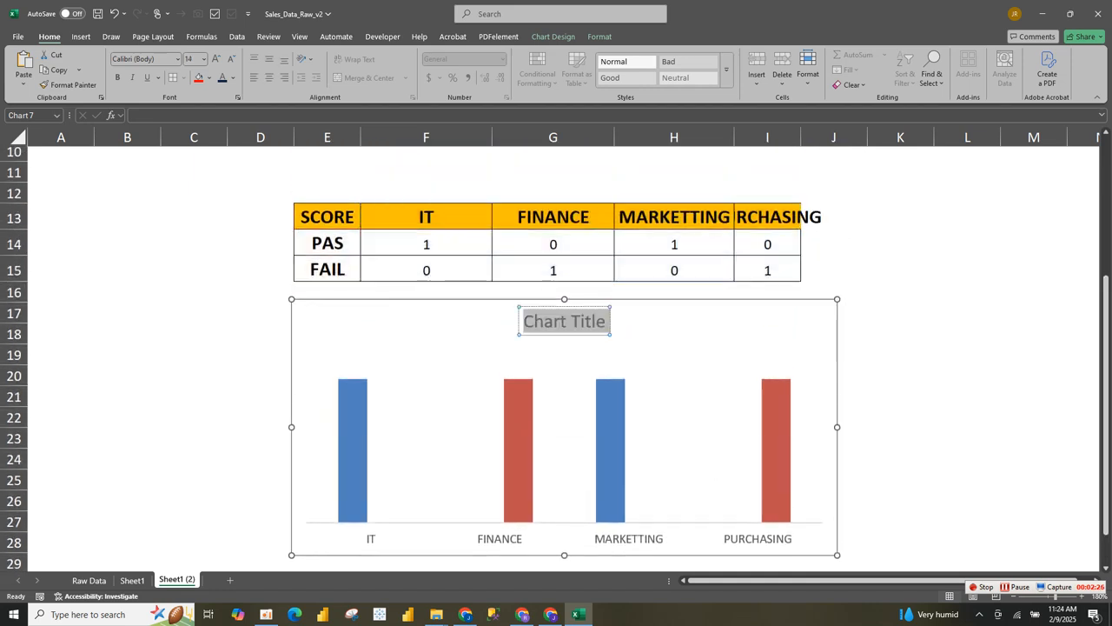
pyautogui.write('SCO')
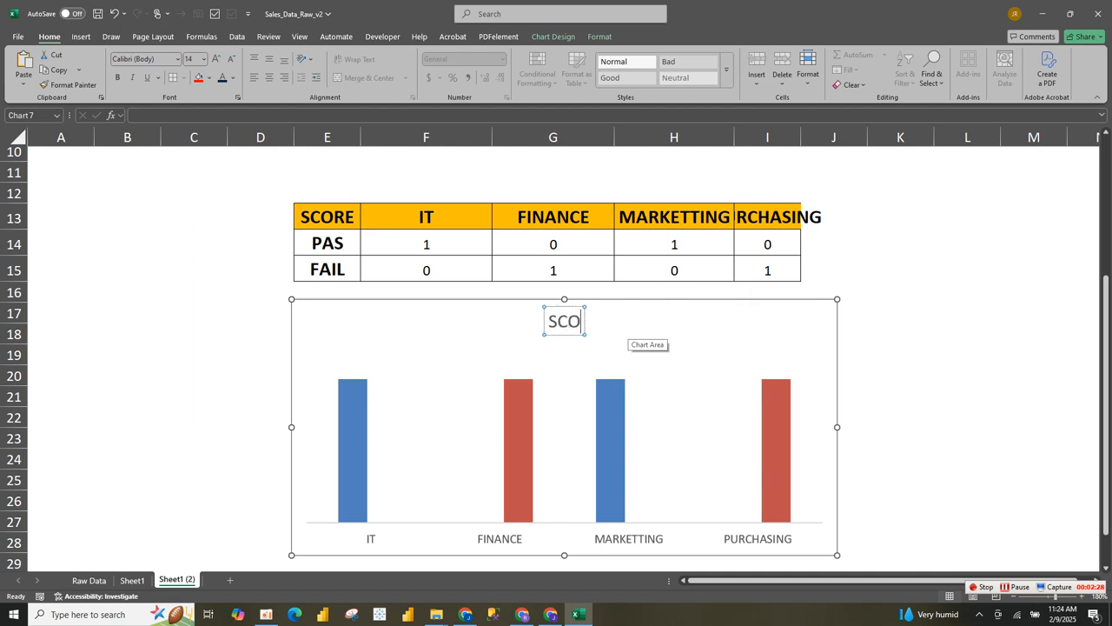
pyautogui.write('RECARD')
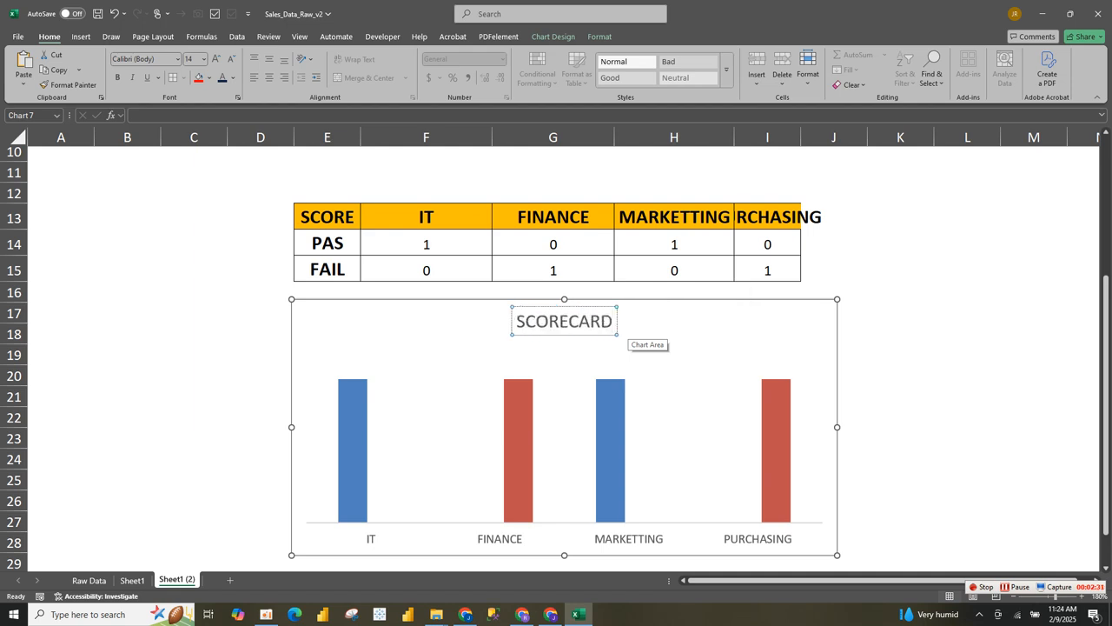
pyautogui.hotkey('ctrl', 'a')
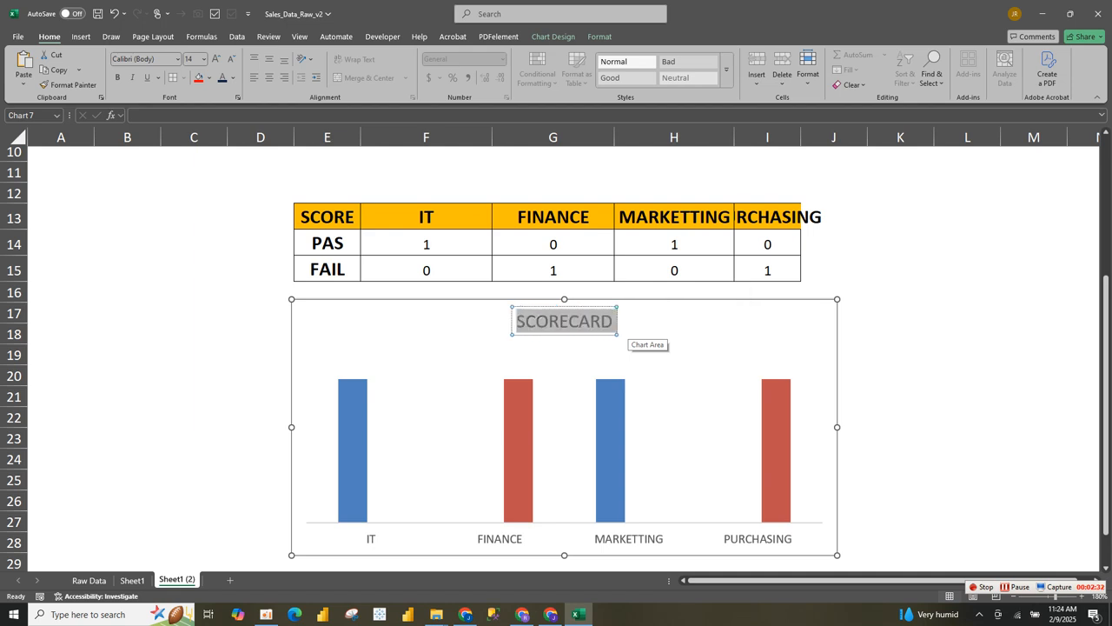
pyautogui.hotkey('ctrl', 'b')
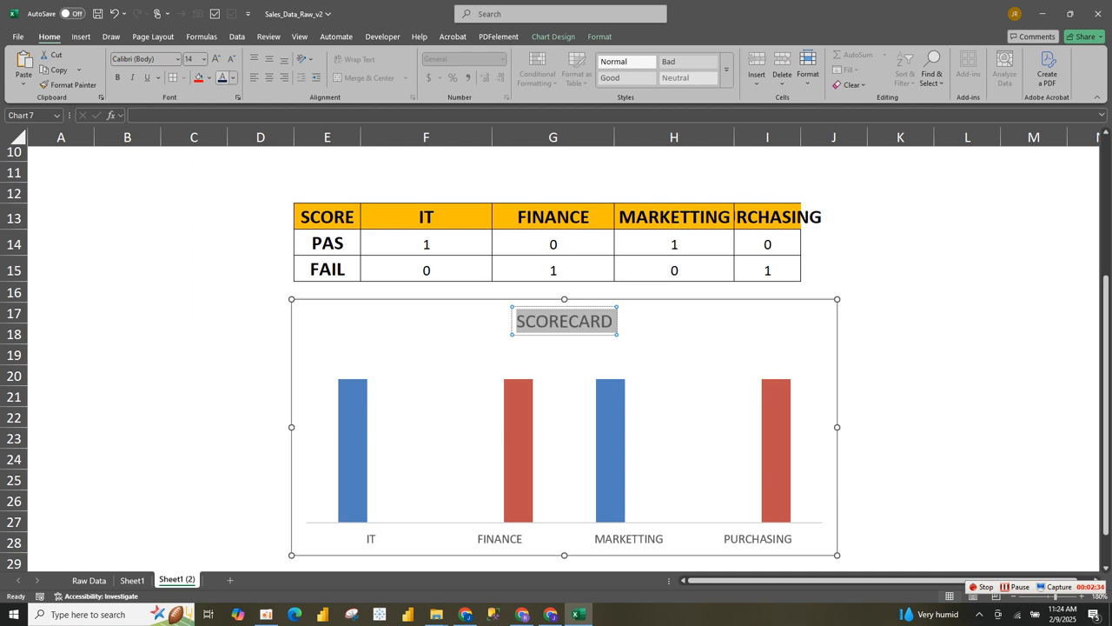
pyautogui.hotkey('ctrl', 'shift', '.')
pyautogui.hotkey('ctrl', 'shift', '.')
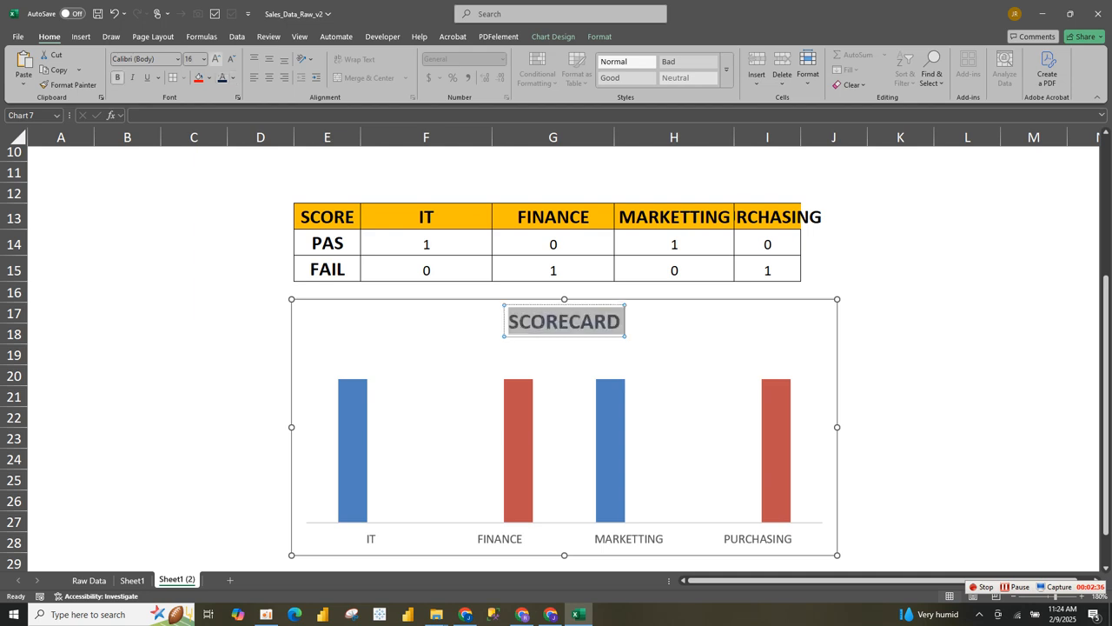
# - Stretch the plot area upward so the bars stand taller
pyautogui.click(353, 449)
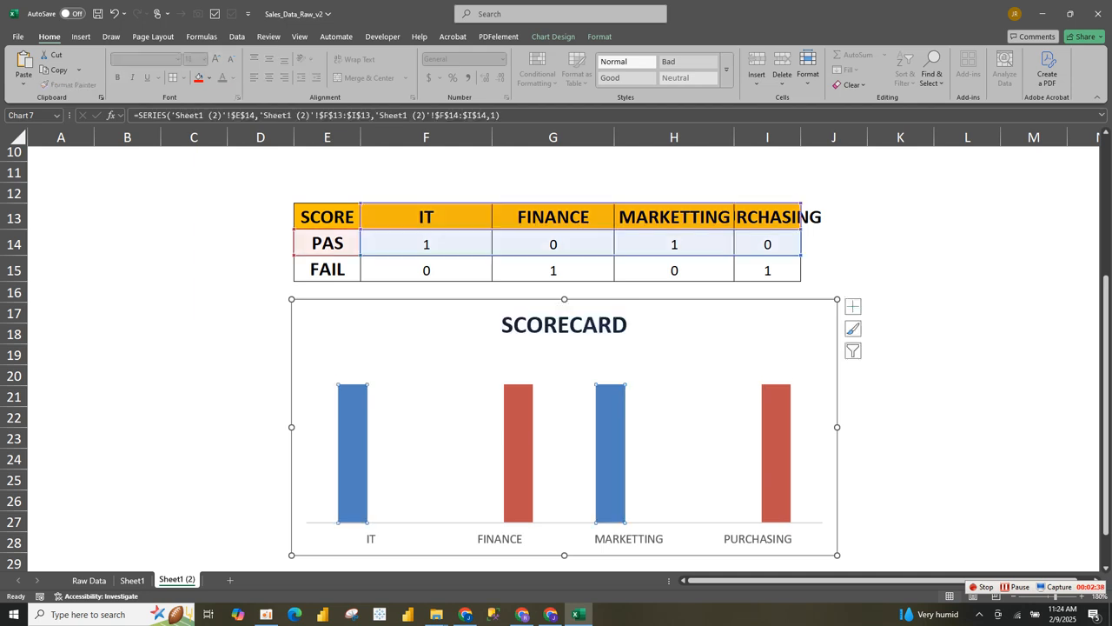
pyautogui.click(562, 382)
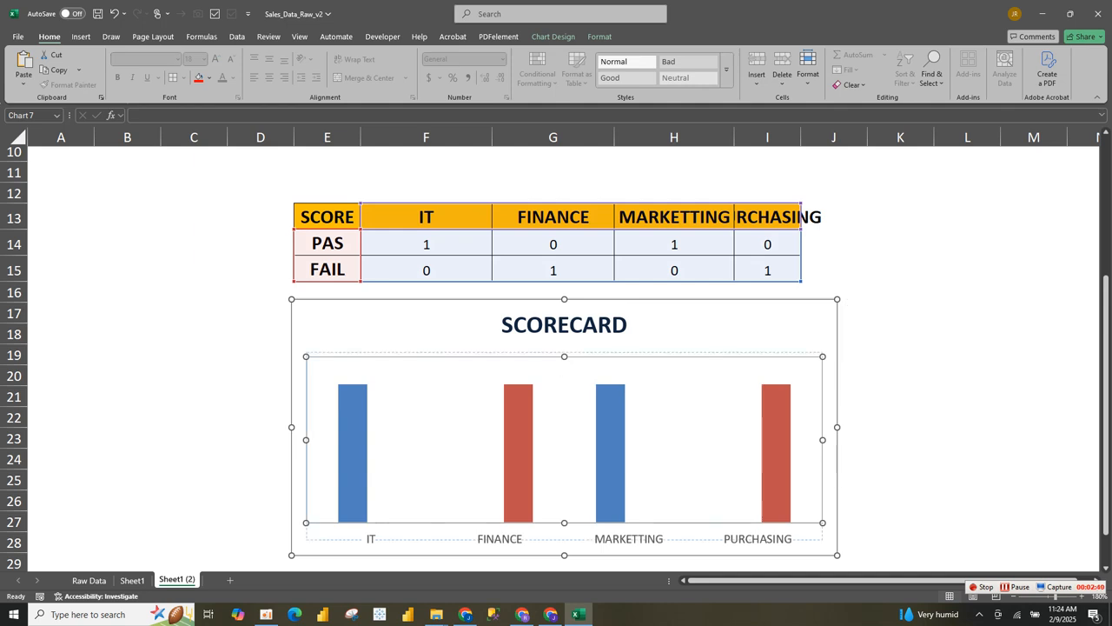
pyautogui.moveTo(564, 356); pyautogui.dragTo(565, 327)
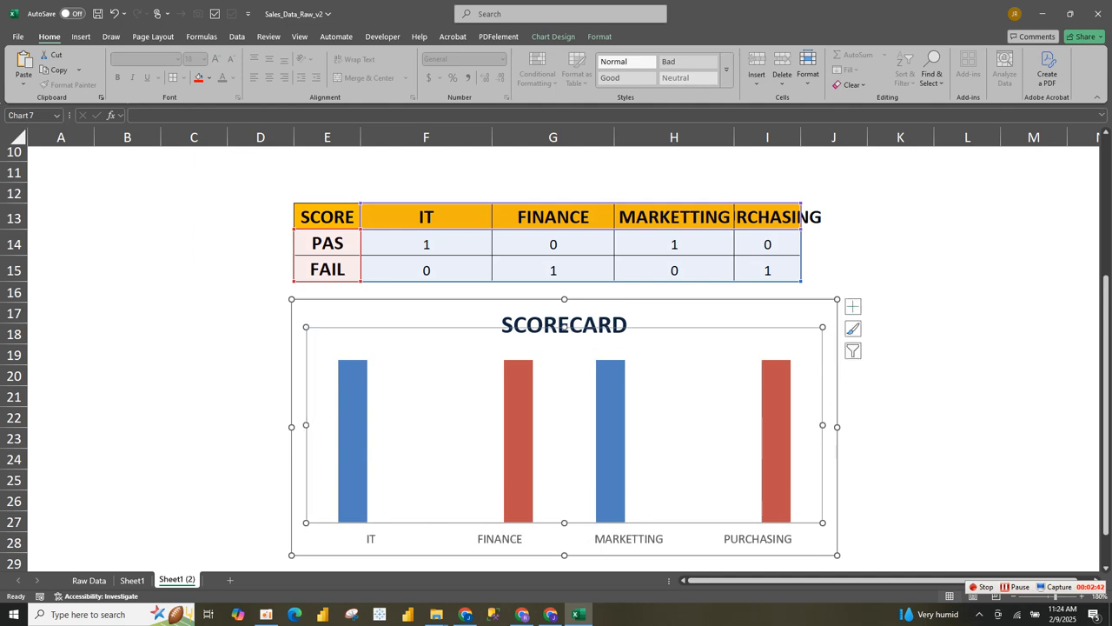
pyautogui.click(260, 375)
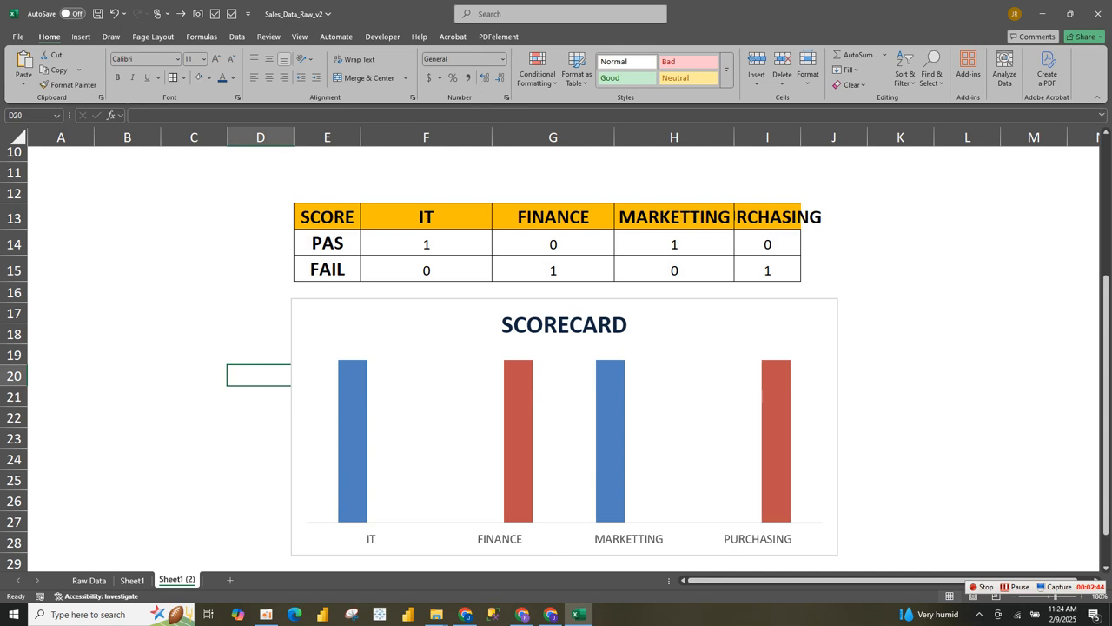
# - With cell C16 selected, bring up the Insert > Icons library
pyautogui.click(194, 292)
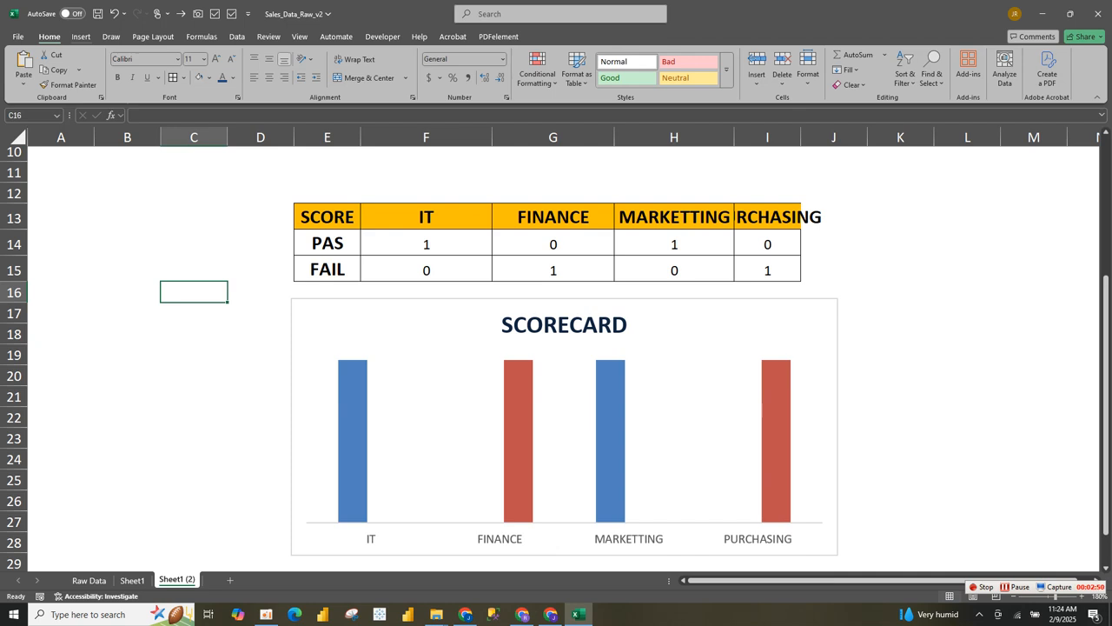
pyautogui.click(81, 37)
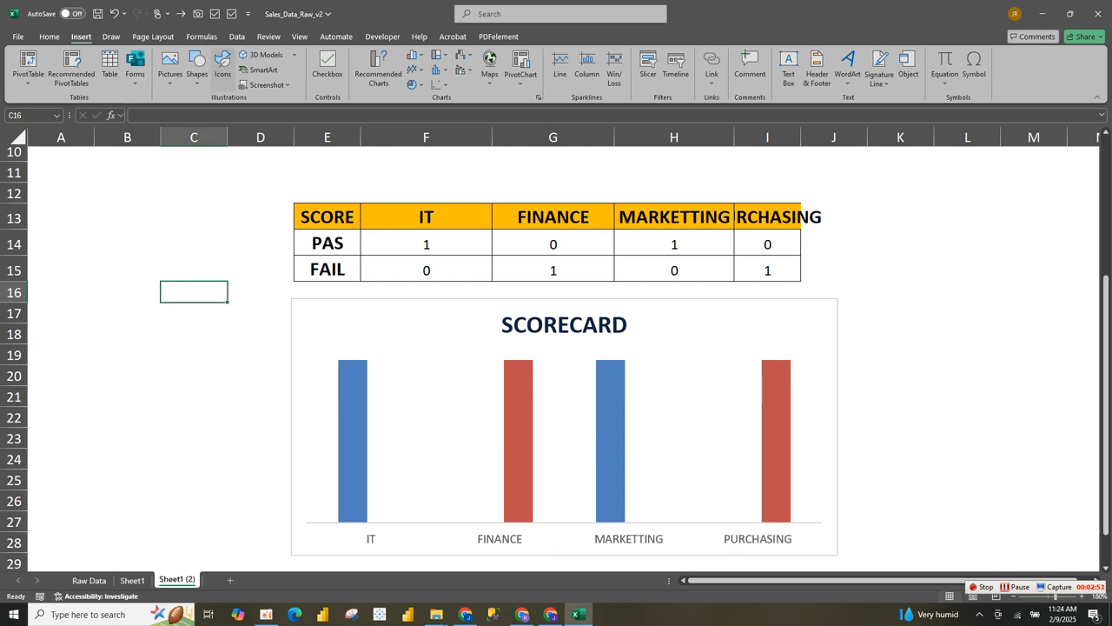
pyautogui.click(222, 65)
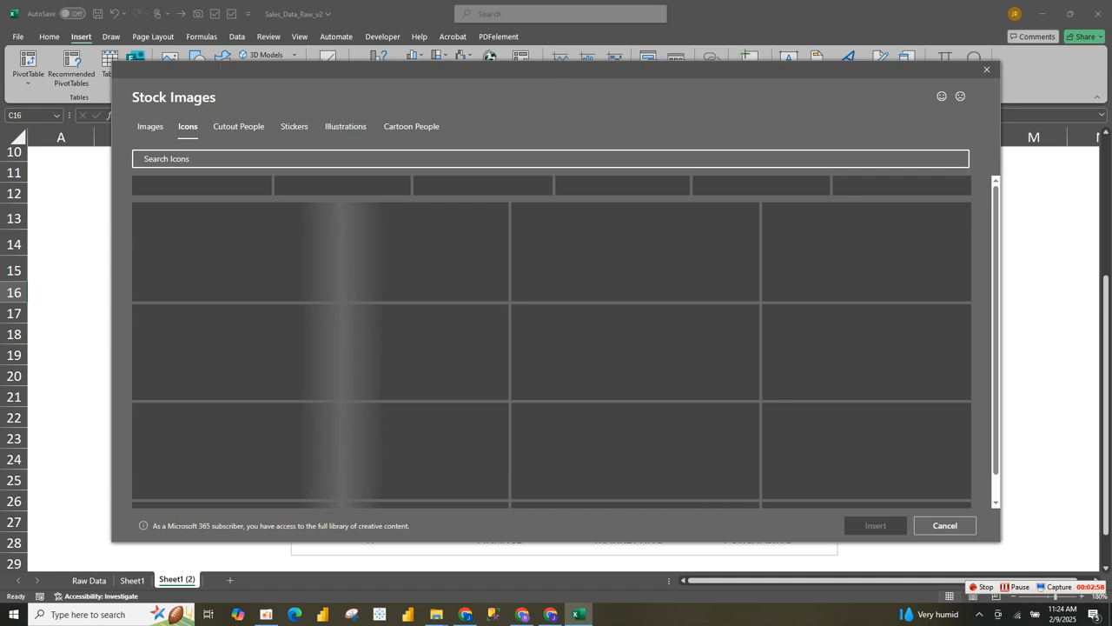
# - Insert the circled X and circled checkmark icons from Signs And Symbols
pyautogui.click(981, 186)
pyautogui.click(981, 186)
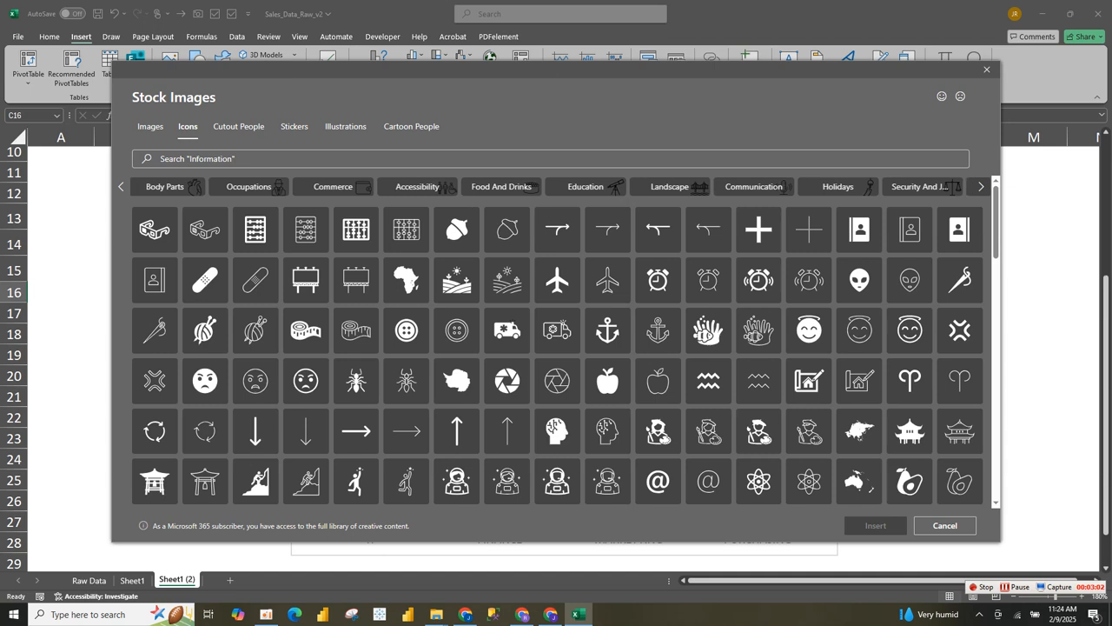
pyautogui.click(981, 186)
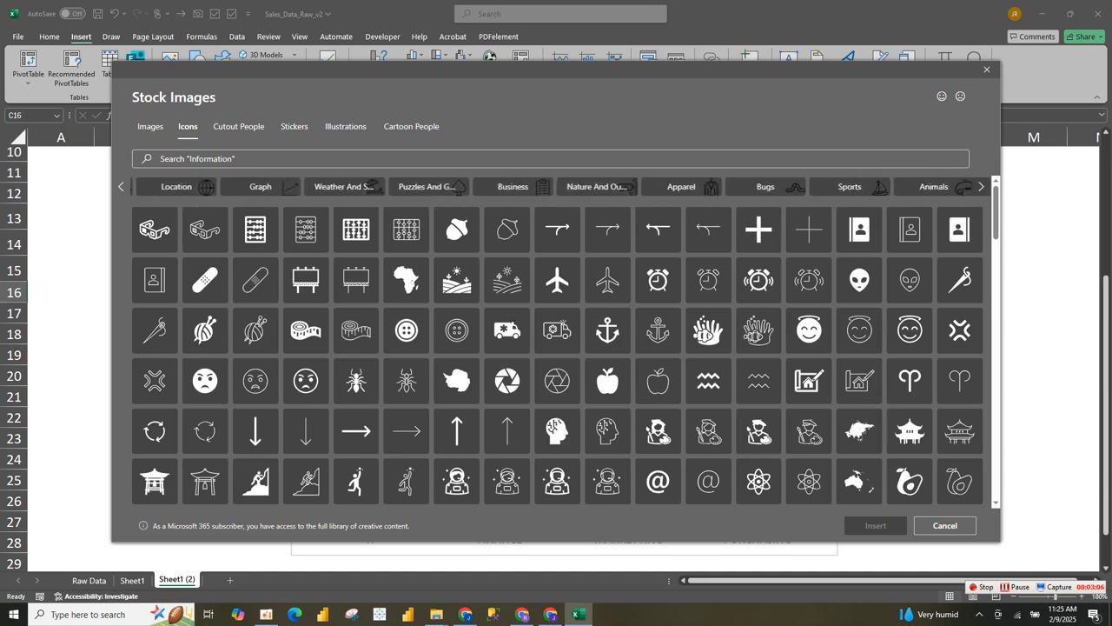
pyautogui.click(838, 186)
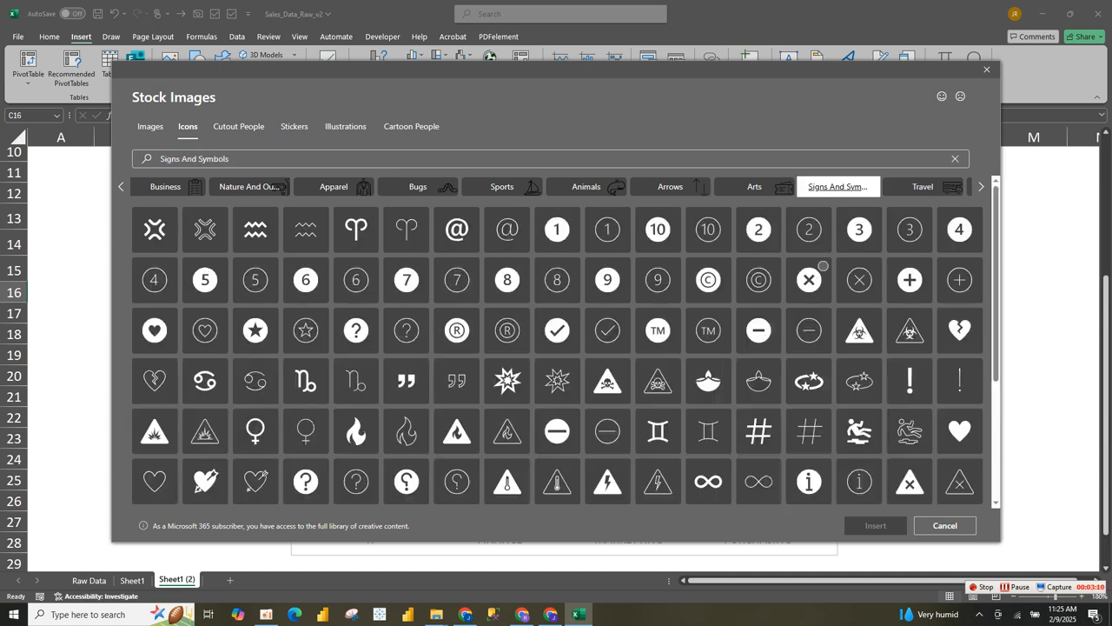
pyautogui.click(809, 279)
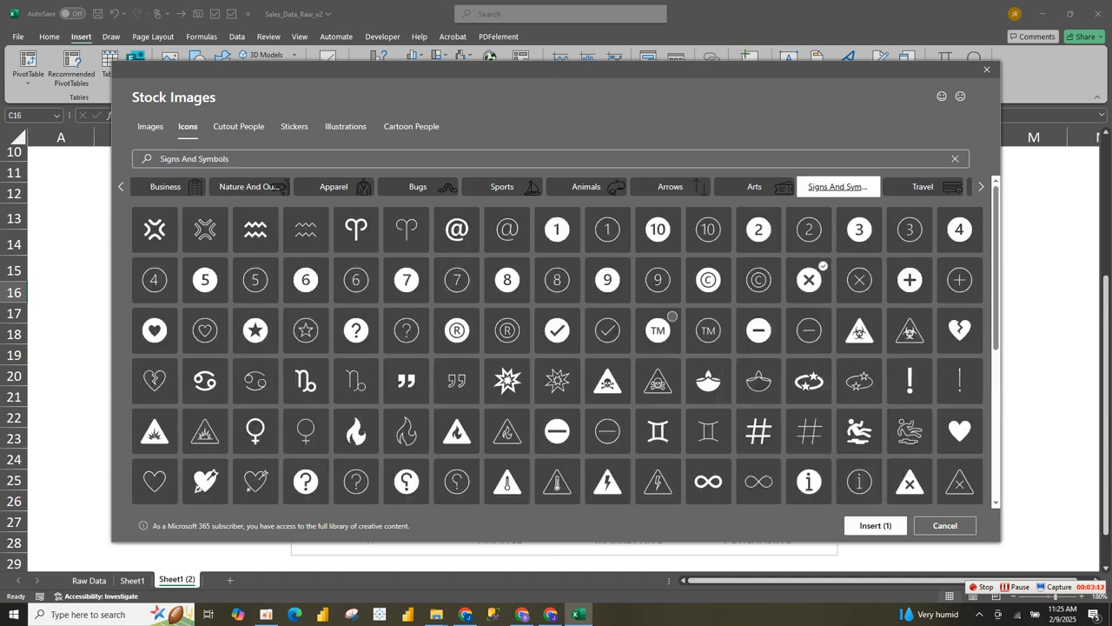
pyautogui.click(557, 329)
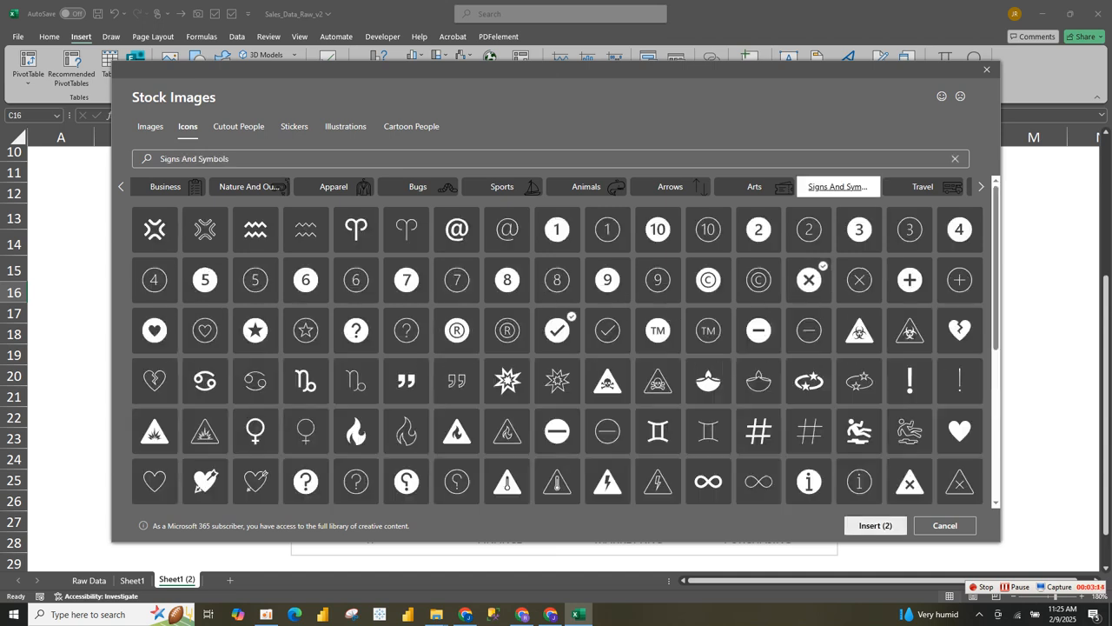
pyautogui.click(875, 525)
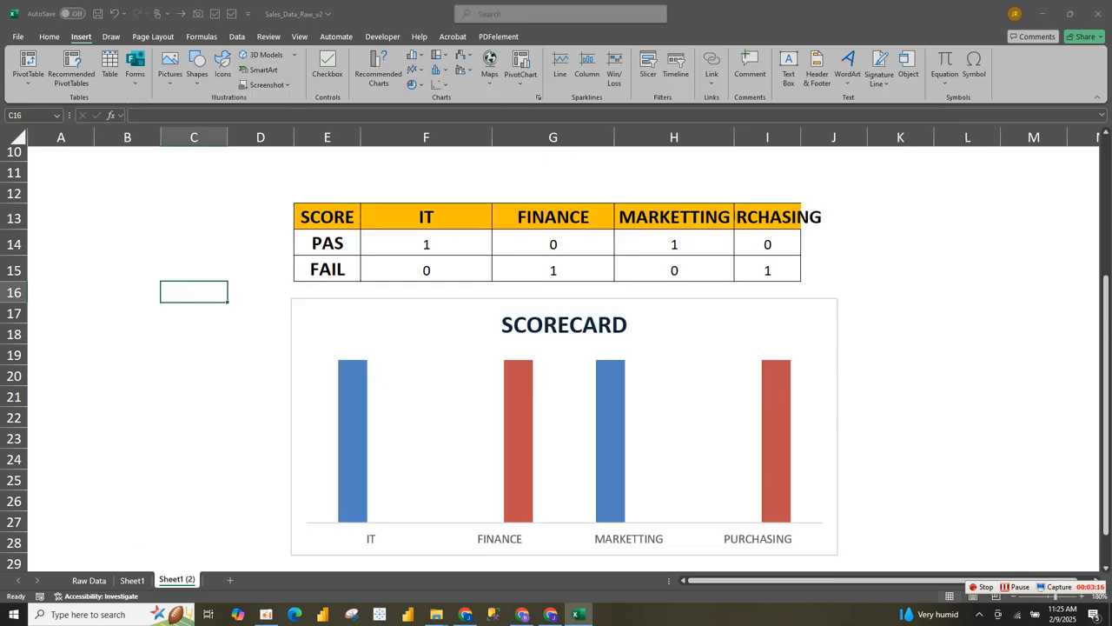
# - Move the check-mark icon to sit just left of the X icon
pyautogui.click(127, 270)
pyautogui.moveTo(228, 349); pyautogui.dragTo(120, 326)
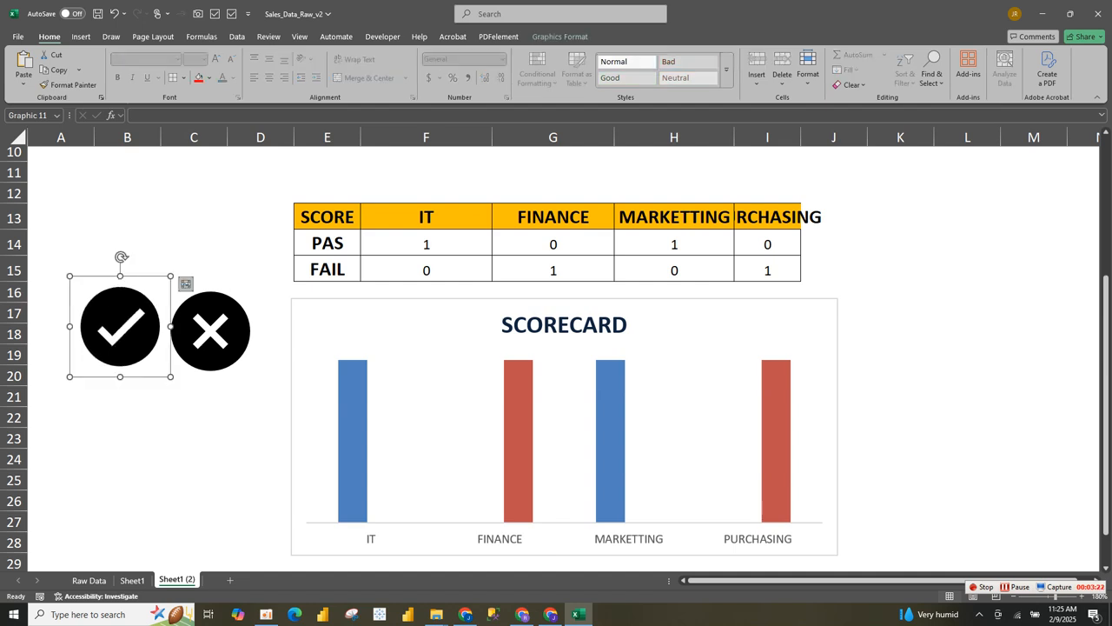
pyautogui.click(210, 331)
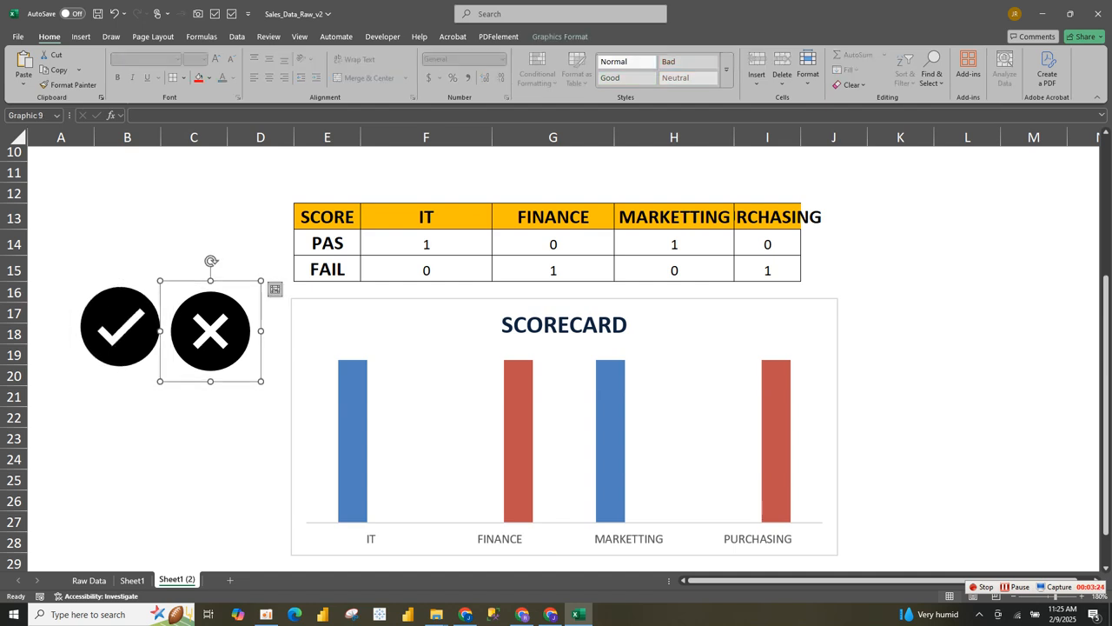
pyautogui.keyDown('ctrl'); pyautogui.click(120, 327); pyautogui.keyUp('ctrl')
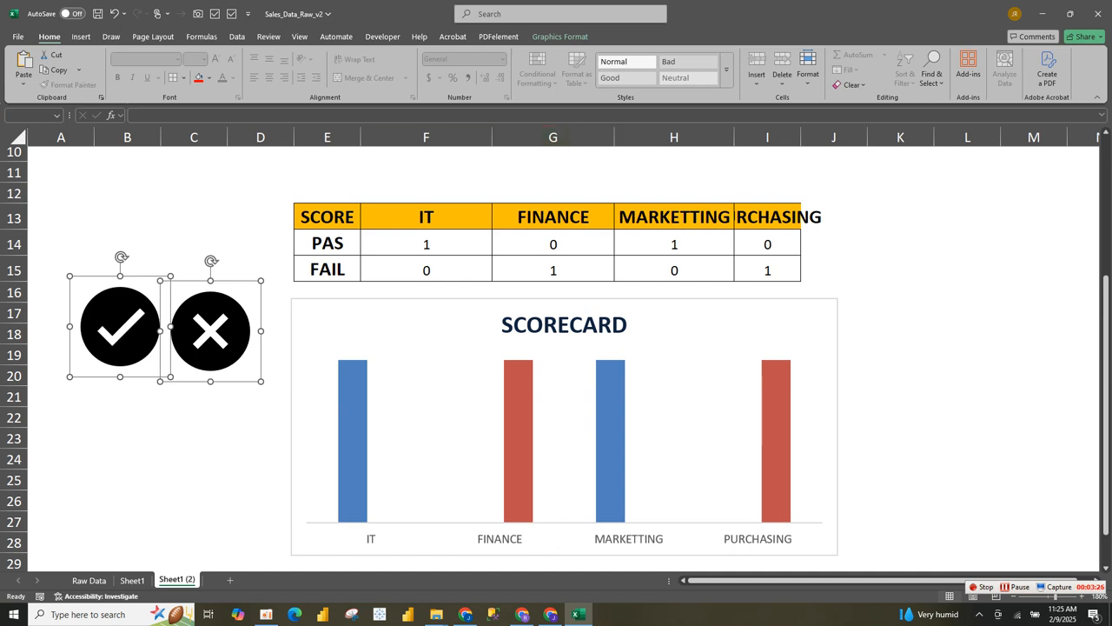
pyautogui.click(260, 244)
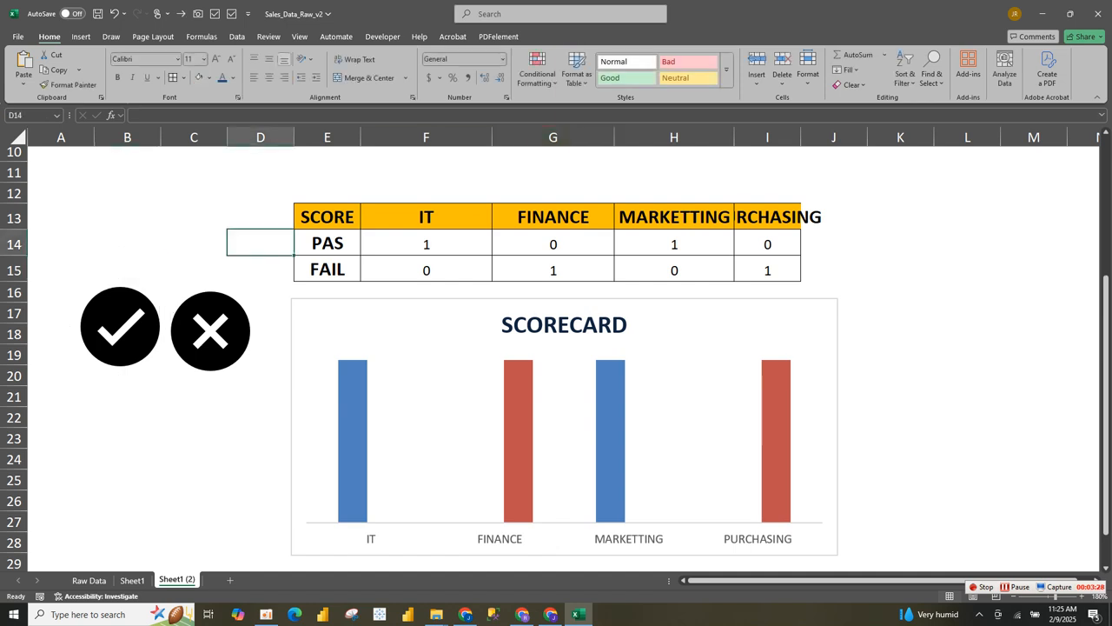
# - Colour the X icon red using Graphics Fill
pyautogui.click(400, 327)
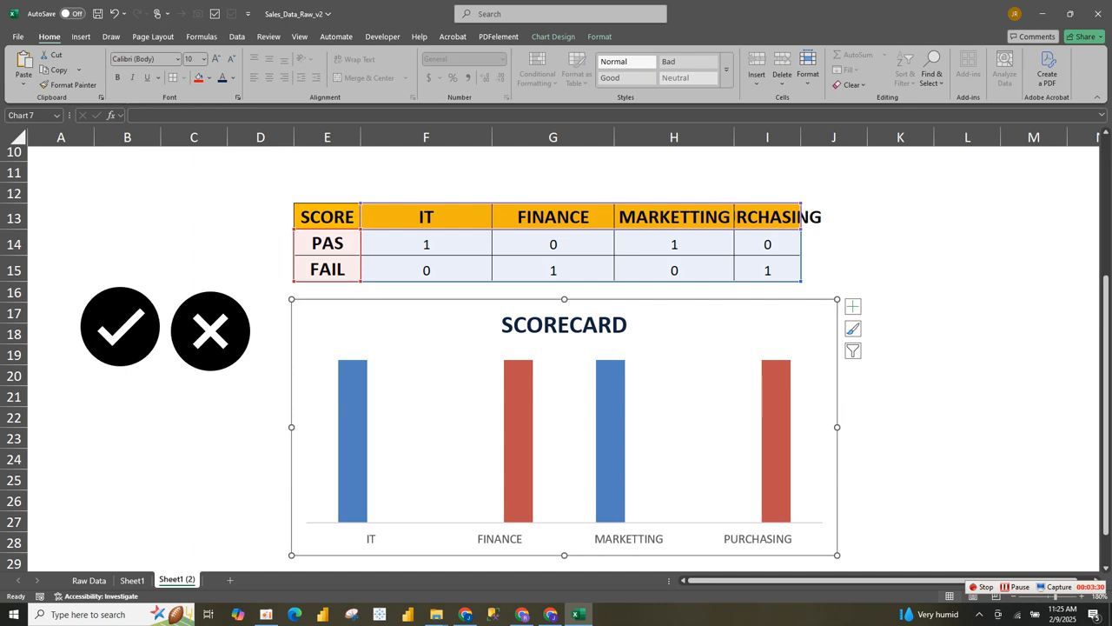
pyautogui.click(211, 331)
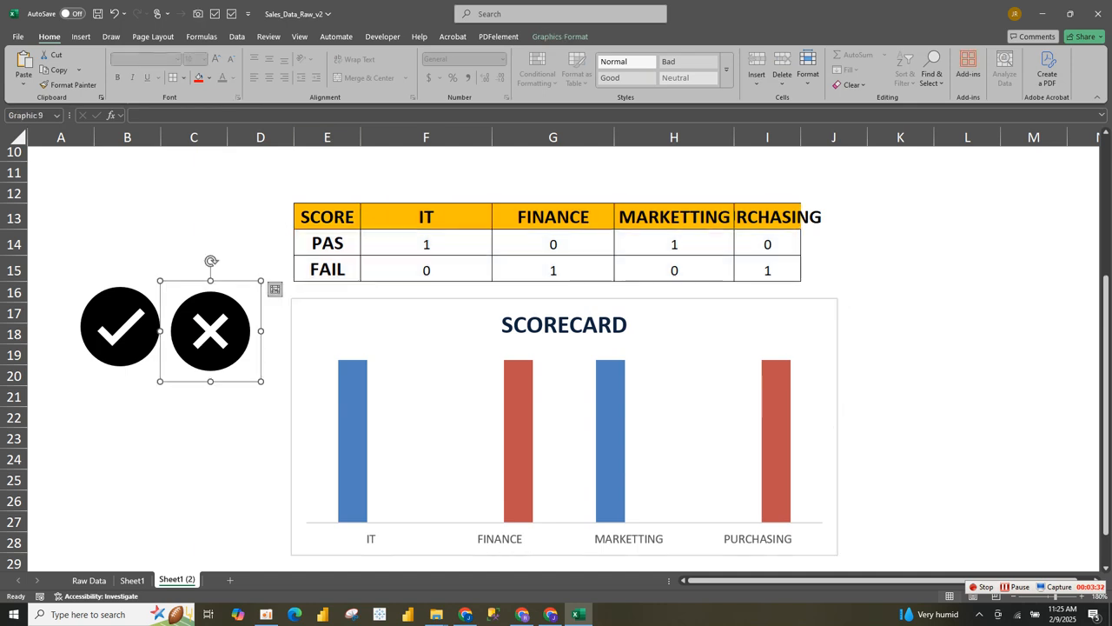
pyautogui.click(559, 37)
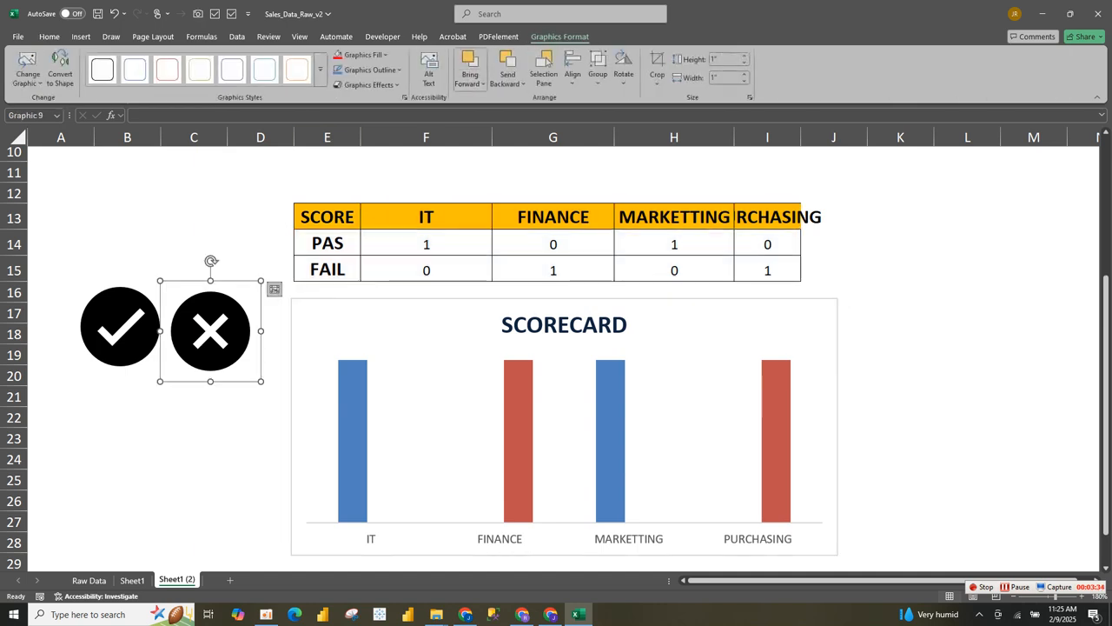
pyautogui.click(360, 54)
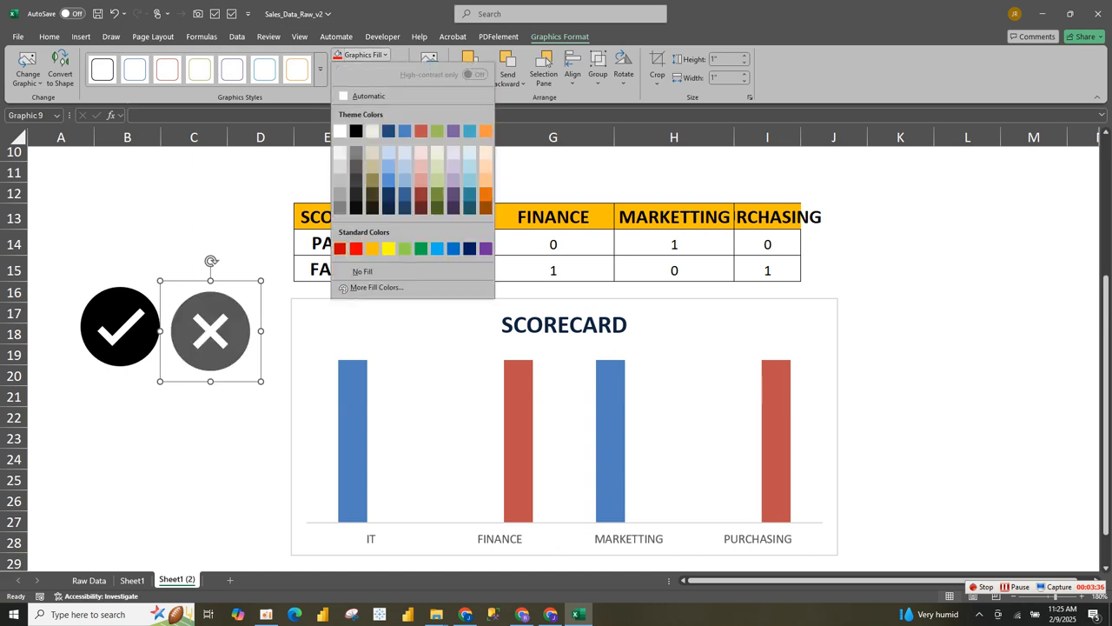
pyautogui.click(356, 249)
# - Fill the check-mark icon green from Standard Colors
pyautogui.click(120, 326)
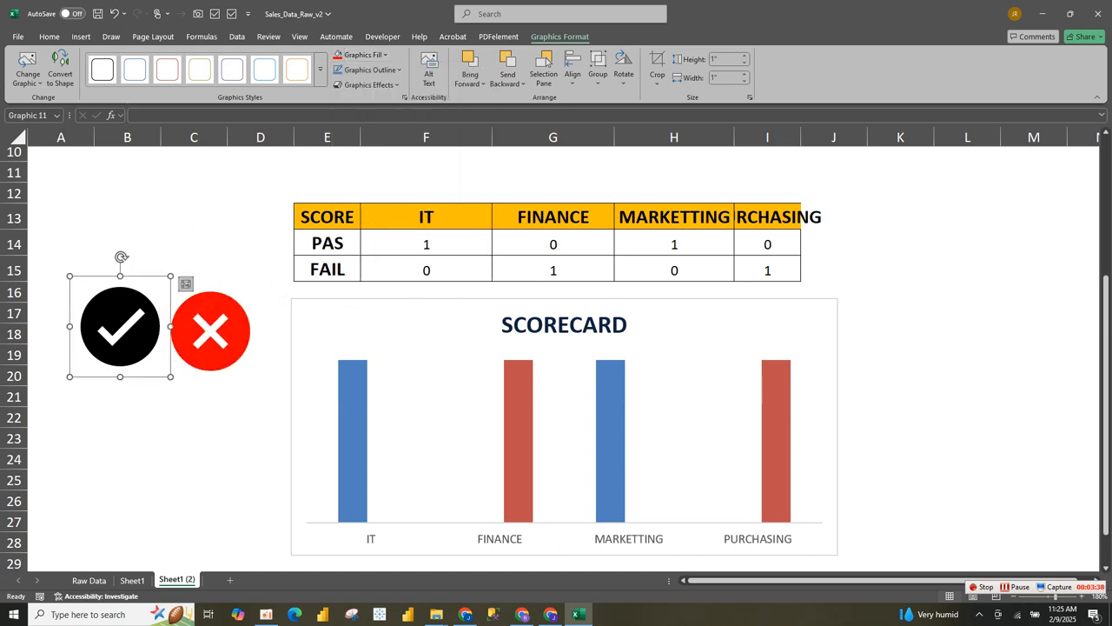
pyautogui.click(361, 54)
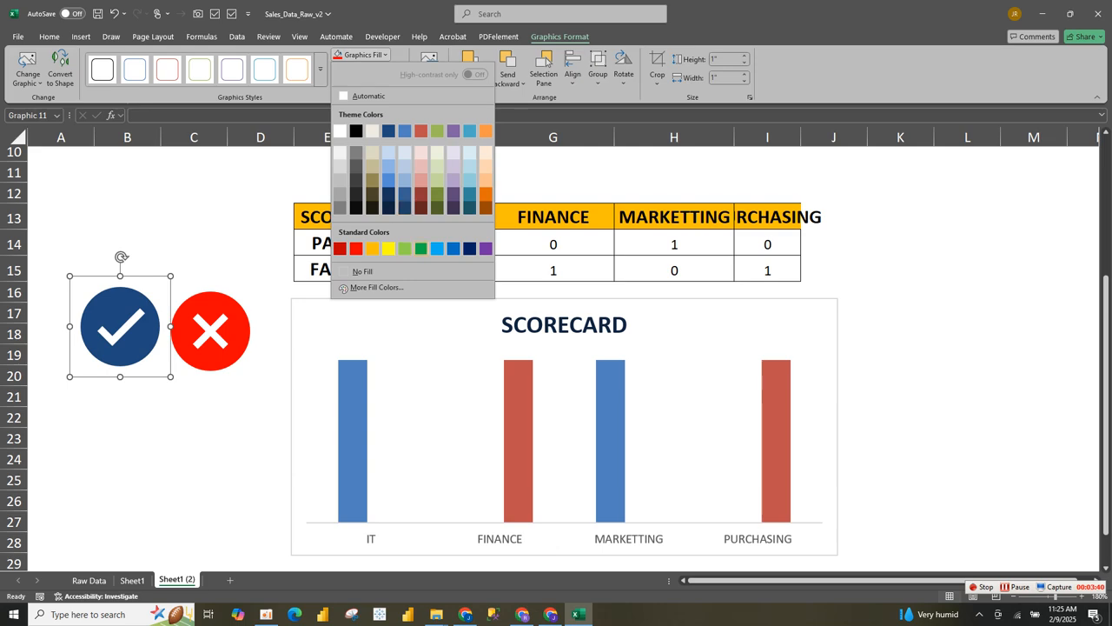
pyautogui.click(421, 249)
pyautogui.click(194, 417)
pyautogui.click(353, 434)
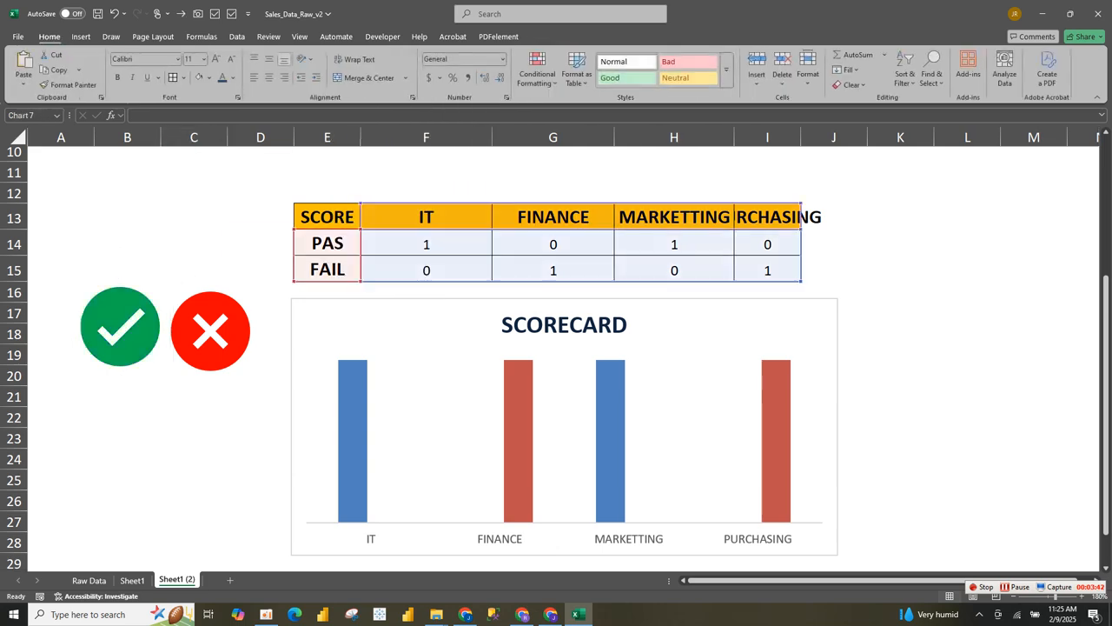
# - Format the PAS data series with 0% Gap Width and 100% Series Overlap
pyautogui.rightClick(358, 396)
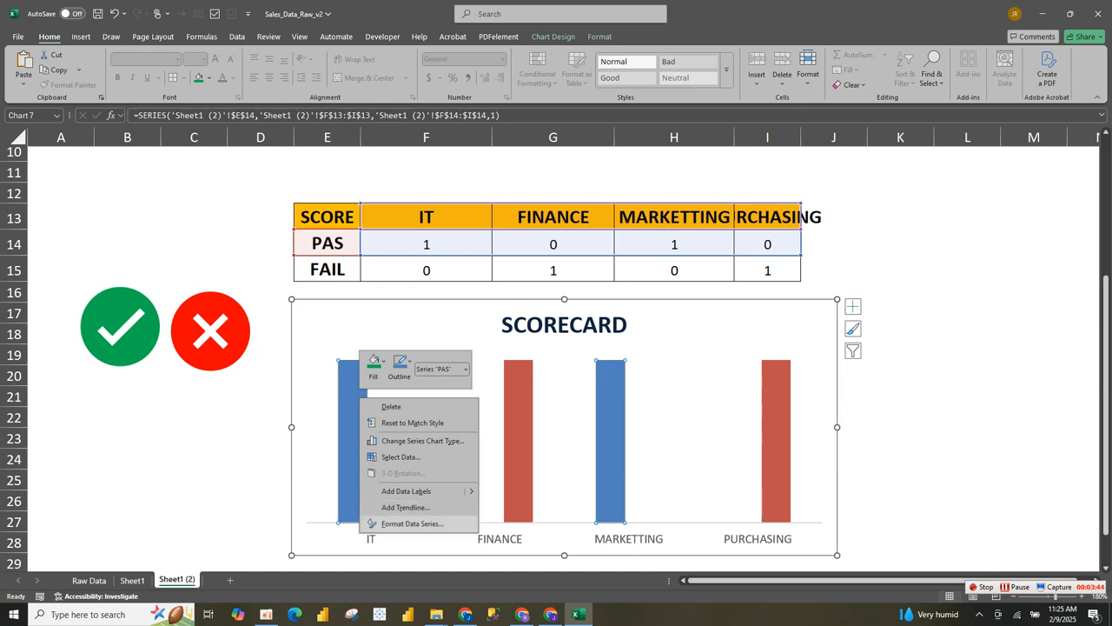
pyautogui.click(408, 524)
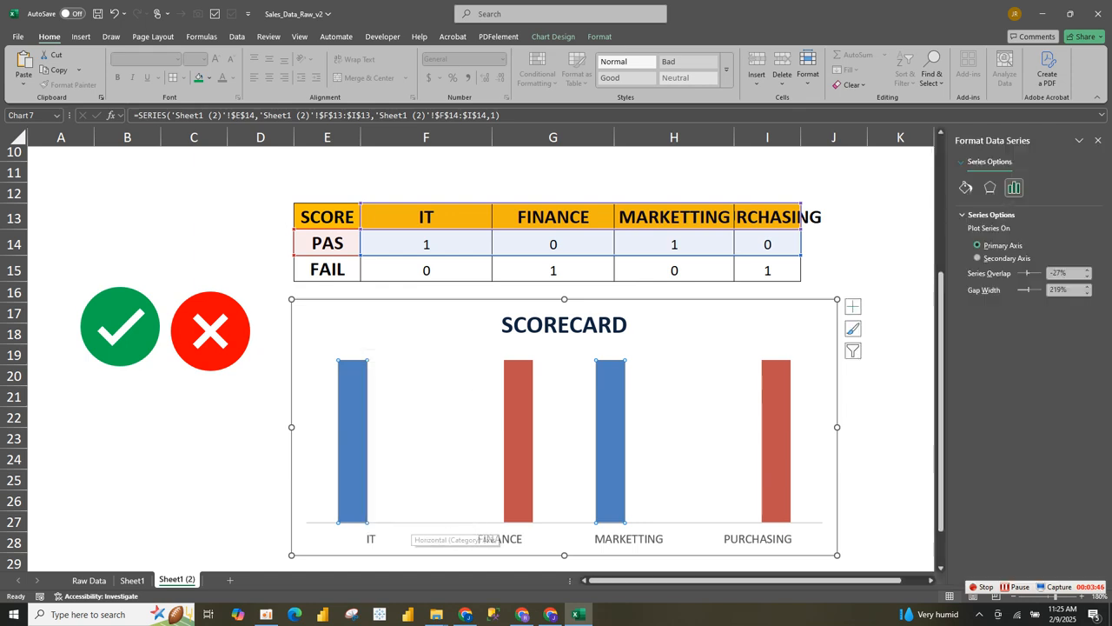
pyautogui.moveTo(1049, 289); pyautogui.dragTo(1049, 290)
pyautogui.write('0')
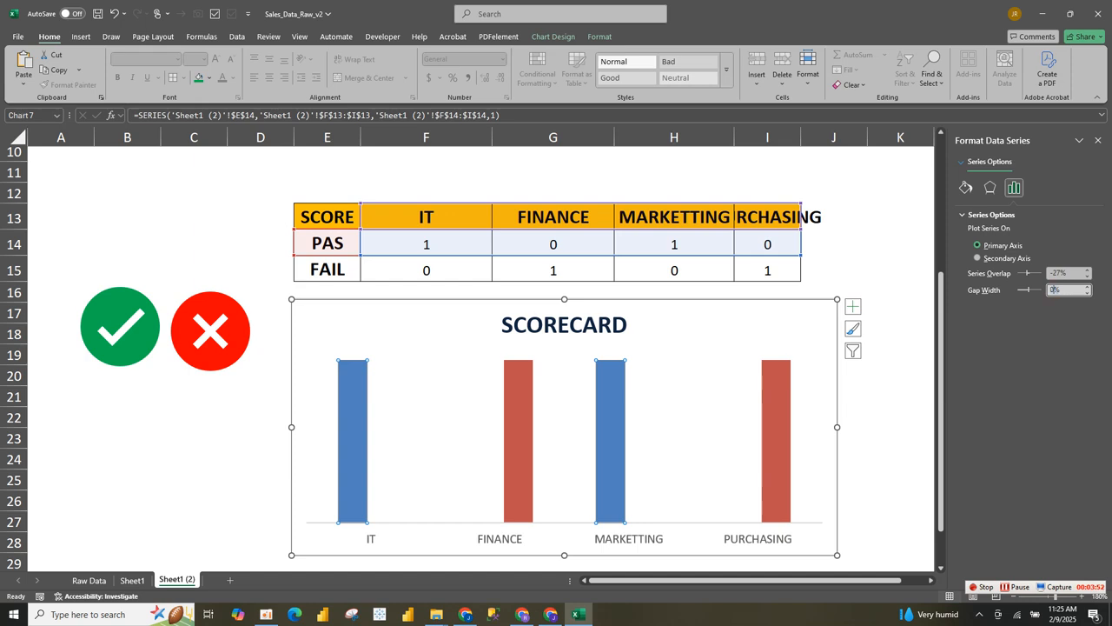
pyautogui.click(1053, 273)
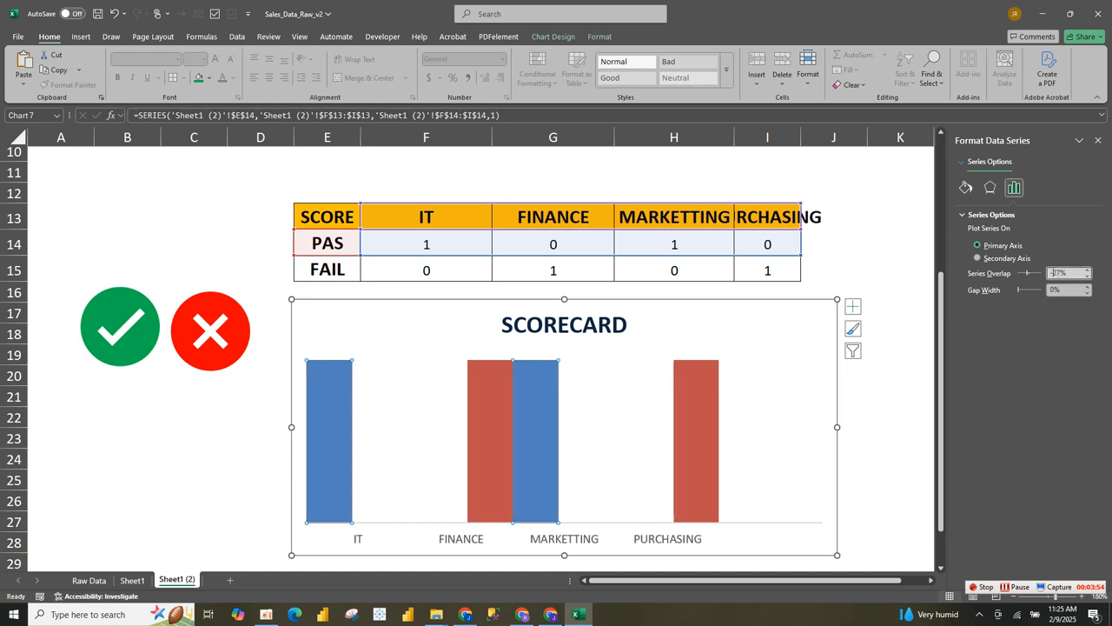
pyautogui.moveTo(1062, 273); pyautogui.dragTo(1050, 273)
pyautogui.write('100')
pyautogui.click(564, 326)
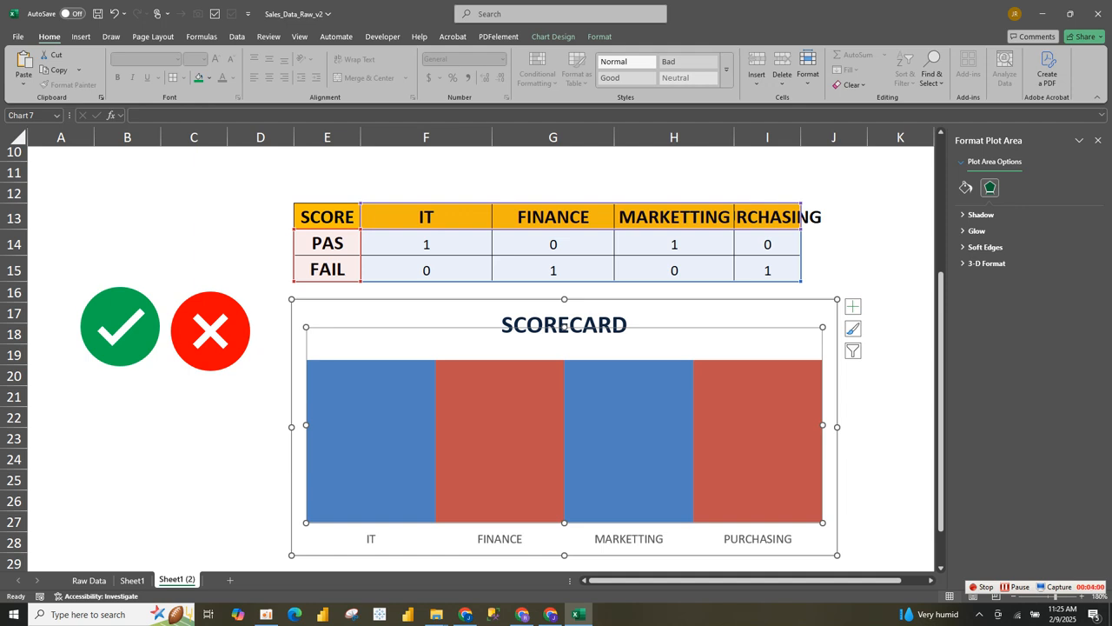
pyautogui.click(211, 330)
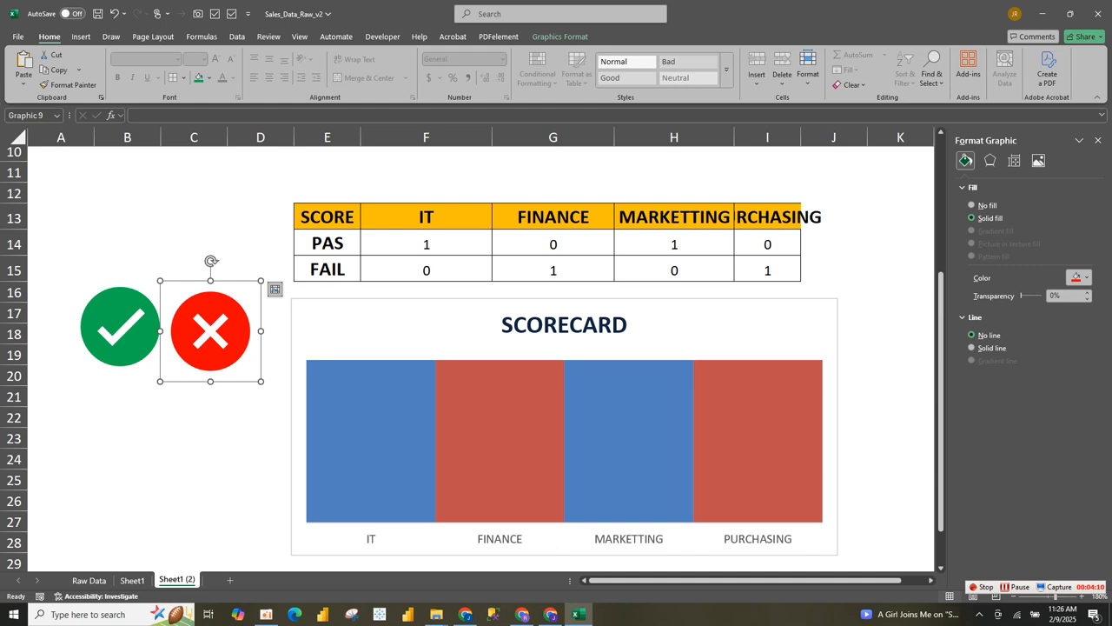
# - Paste the red X icon into the FAIL bars of the SCORECARD chart
pyautogui.click(500, 441)
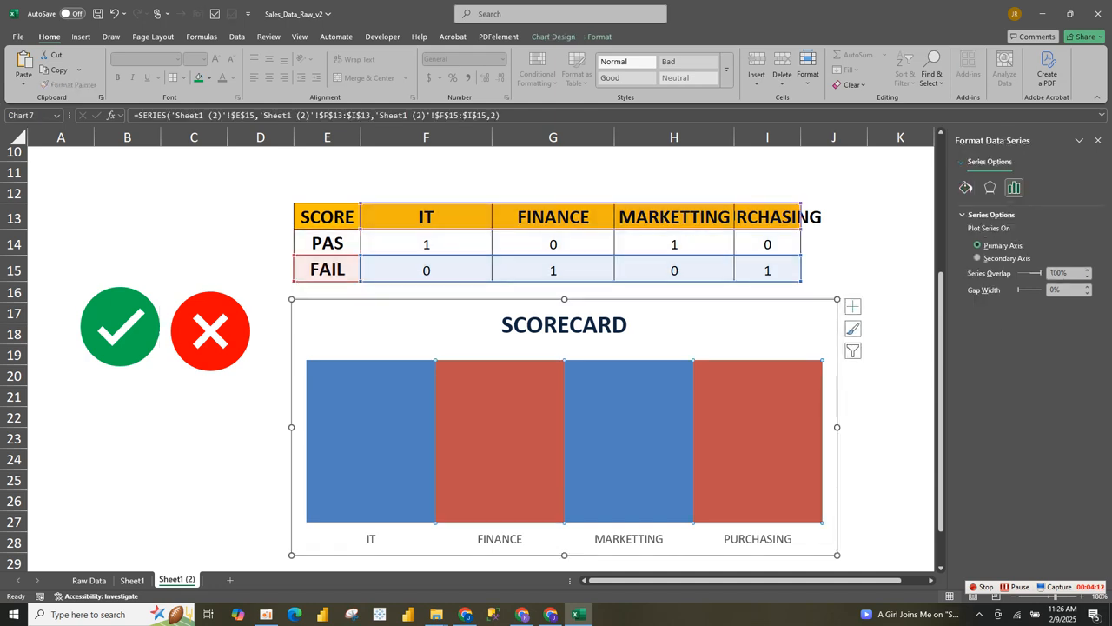
pyautogui.click(210, 331)
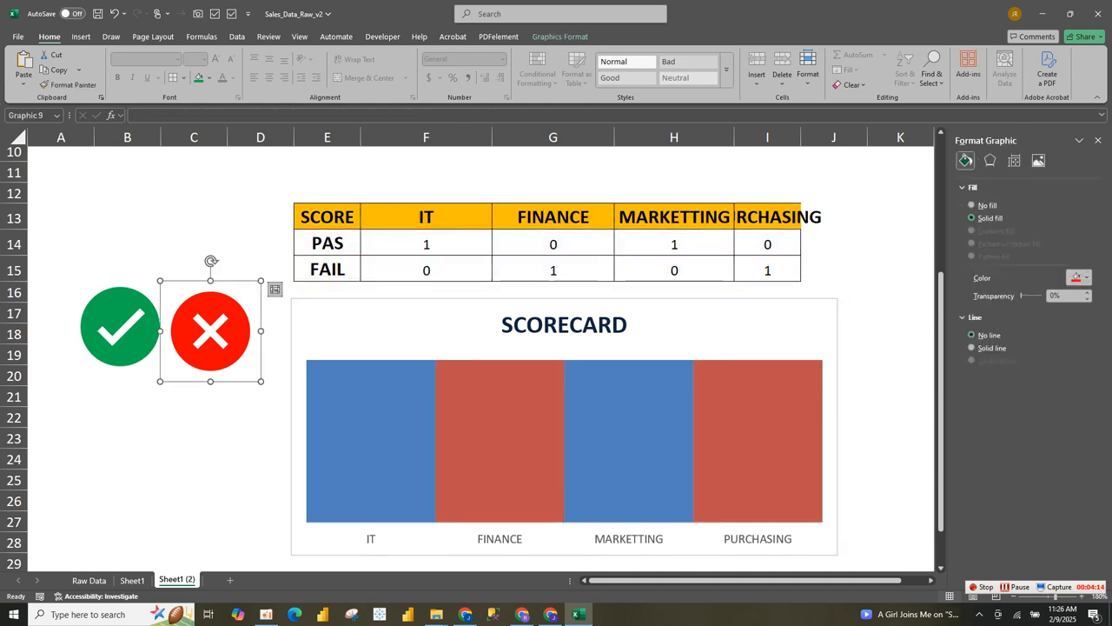
pyautogui.click(500, 441)
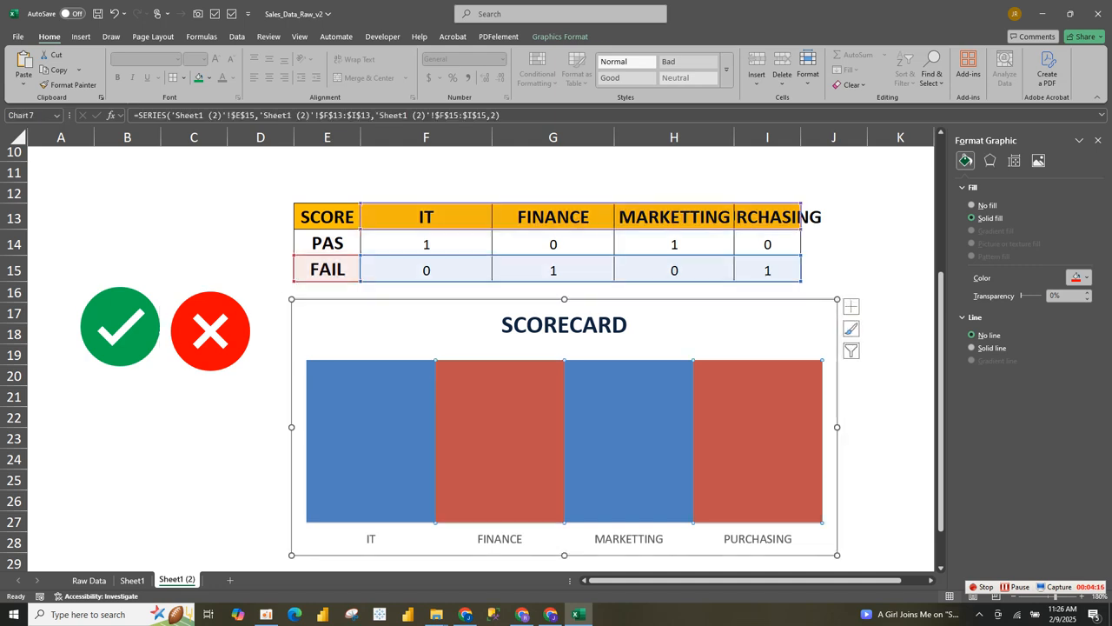
pyautogui.hotkey('ctrl', 'v')
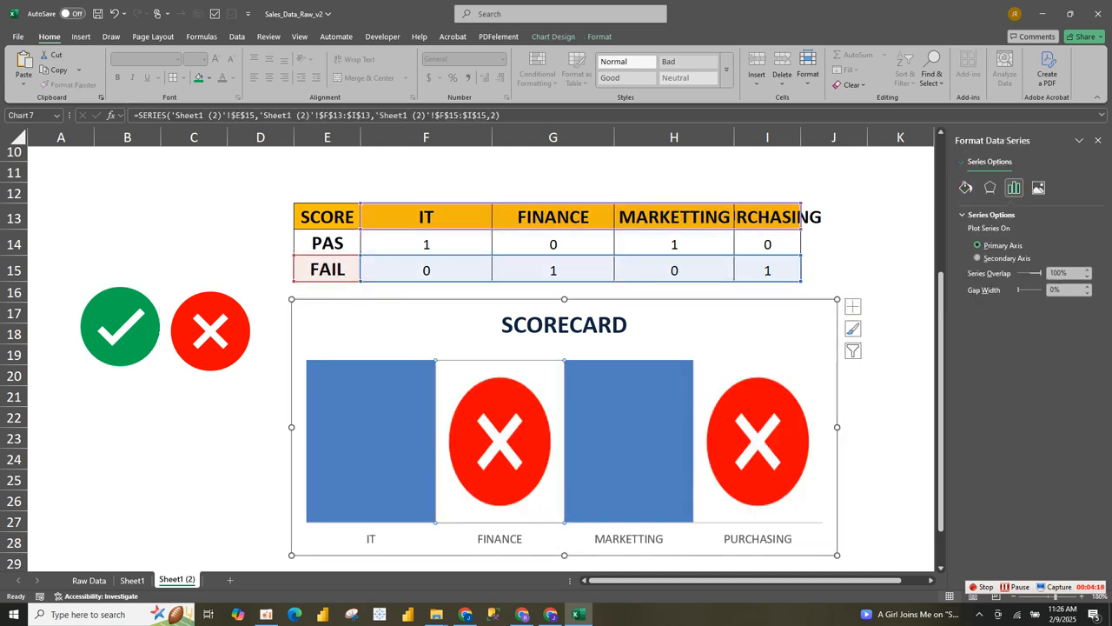
# - Paste the green check icon into the PAS bars
pyautogui.click(120, 327)
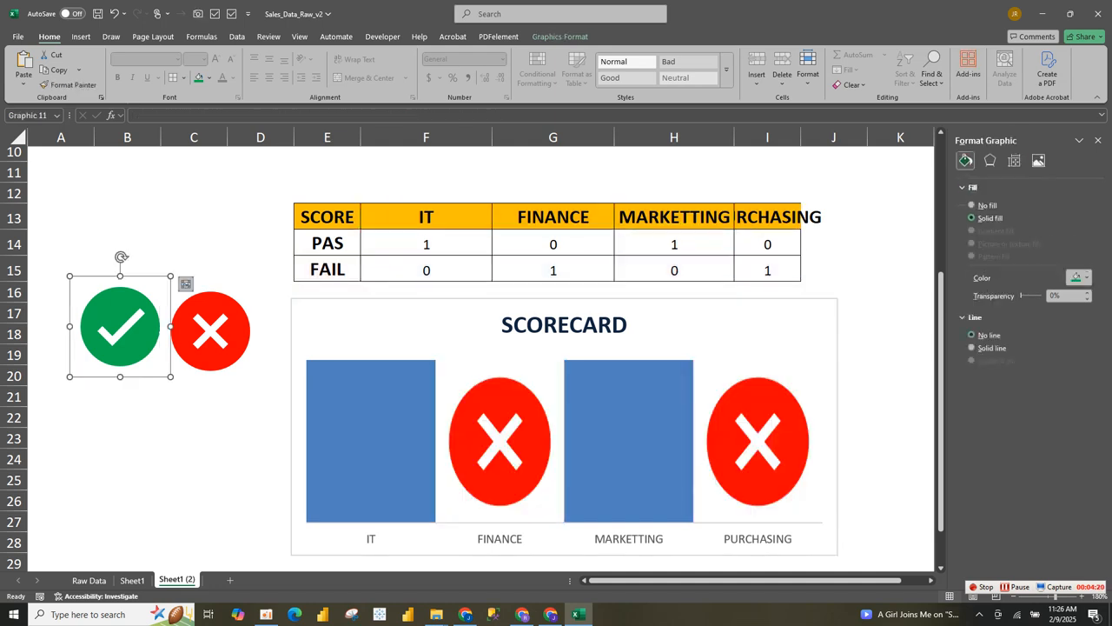
pyautogui.click(371, 440)
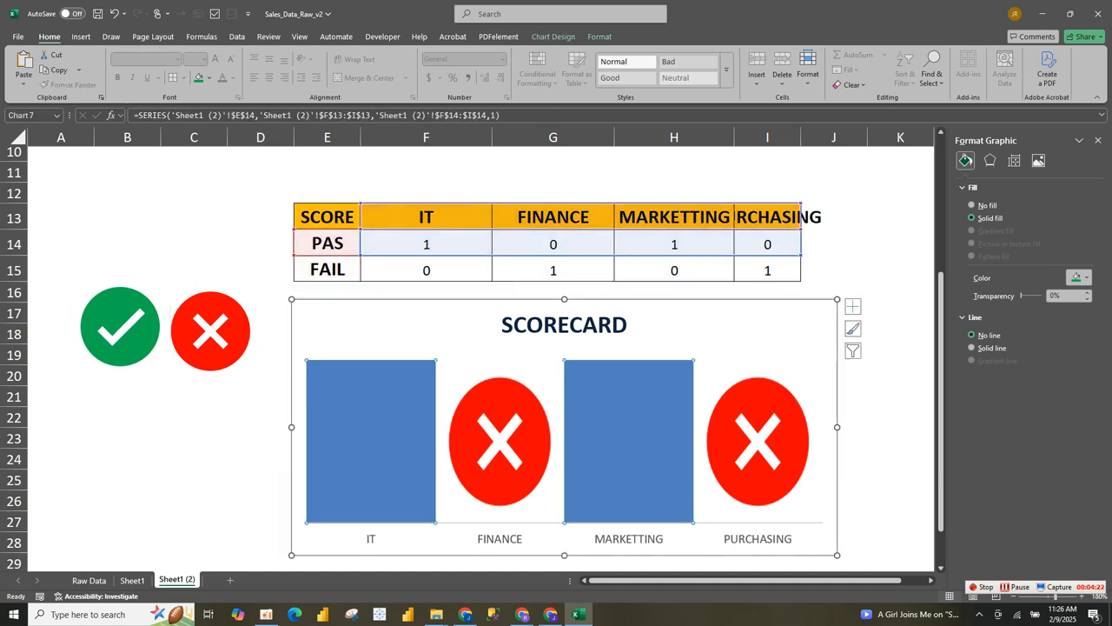
pyautogui.hotkey('ctrl', 'v')
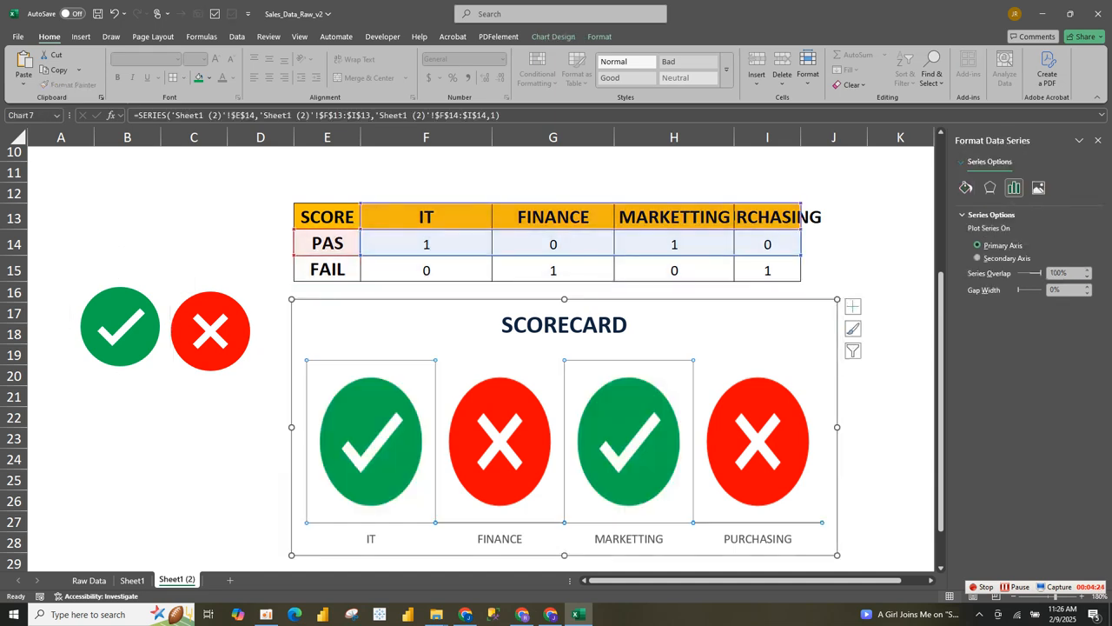
pyautogui.click(736, 555)
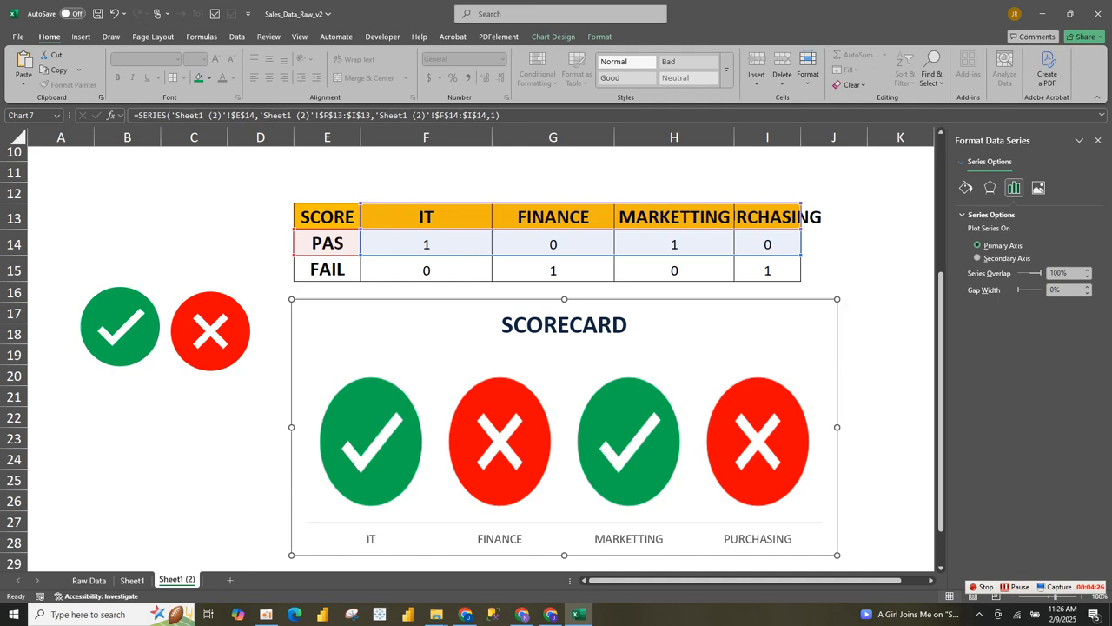
# - Shorten the SCORECARD chart so icons turn round, then adjust the plot area and position
pyautogui.moveTo(836, 554); pyautogui.dragTo(834, 496)
pyautogui.moveTo(690, 374); pyautogui.dragTo(696, 374)
pyautogui.moveTo(739, 310); pyautogui.dragTo(717, 322)
pyautogui.moveTo(942, 291); pyautogui.dragTo(941, 248)
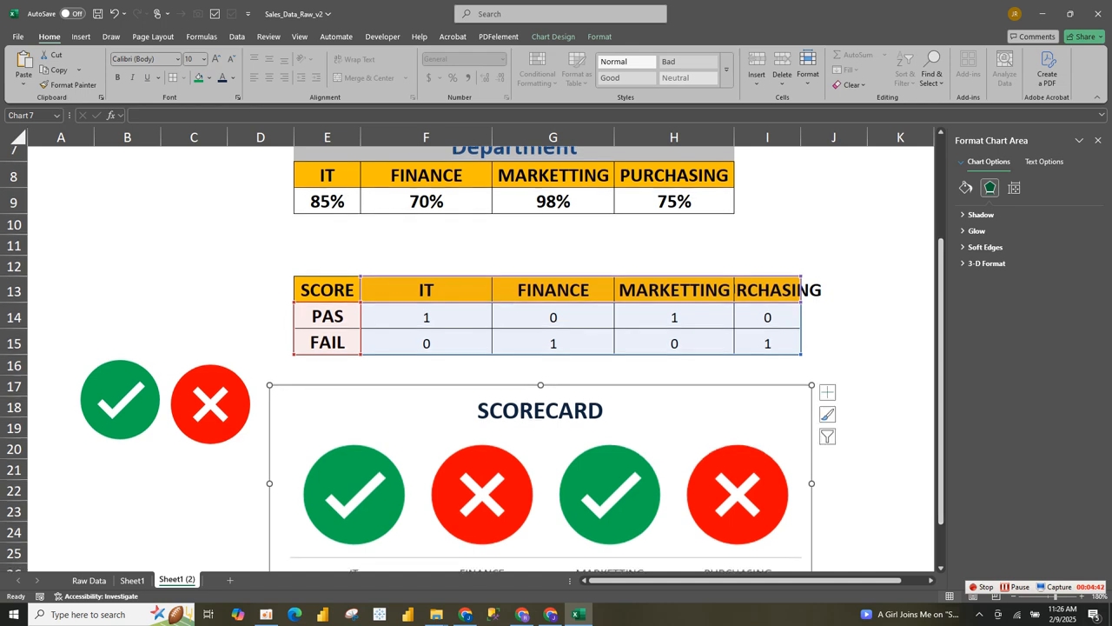
pyautogui.click(426, 202)
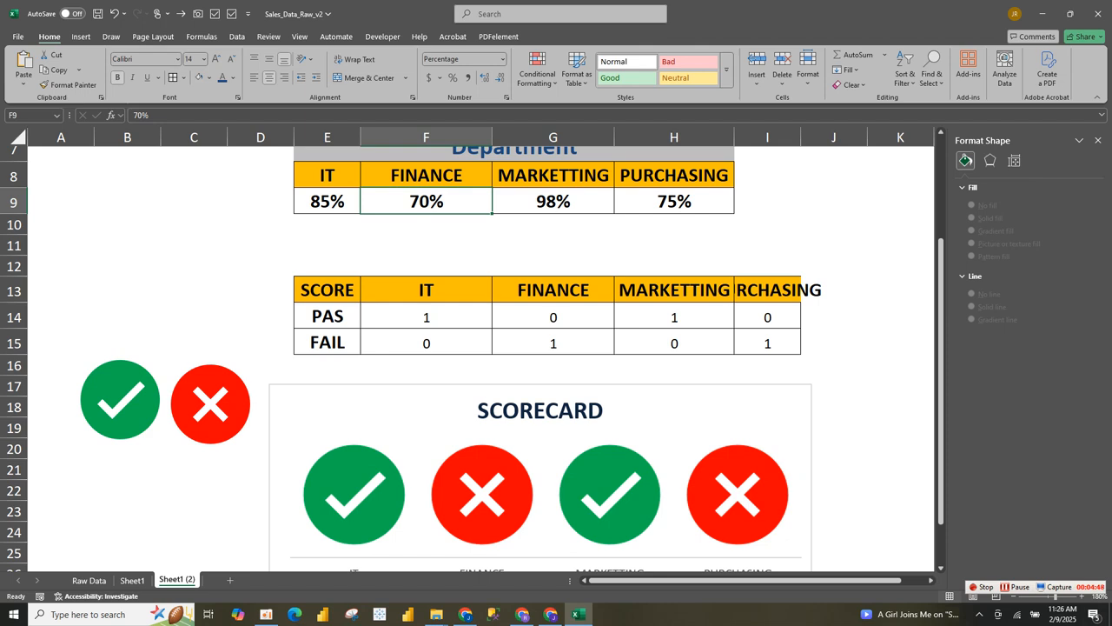
# - Enter 88% as the FINANCE score in F9 and 30% in G9
pyautogui.write('88')
pyautogui.press('Return')
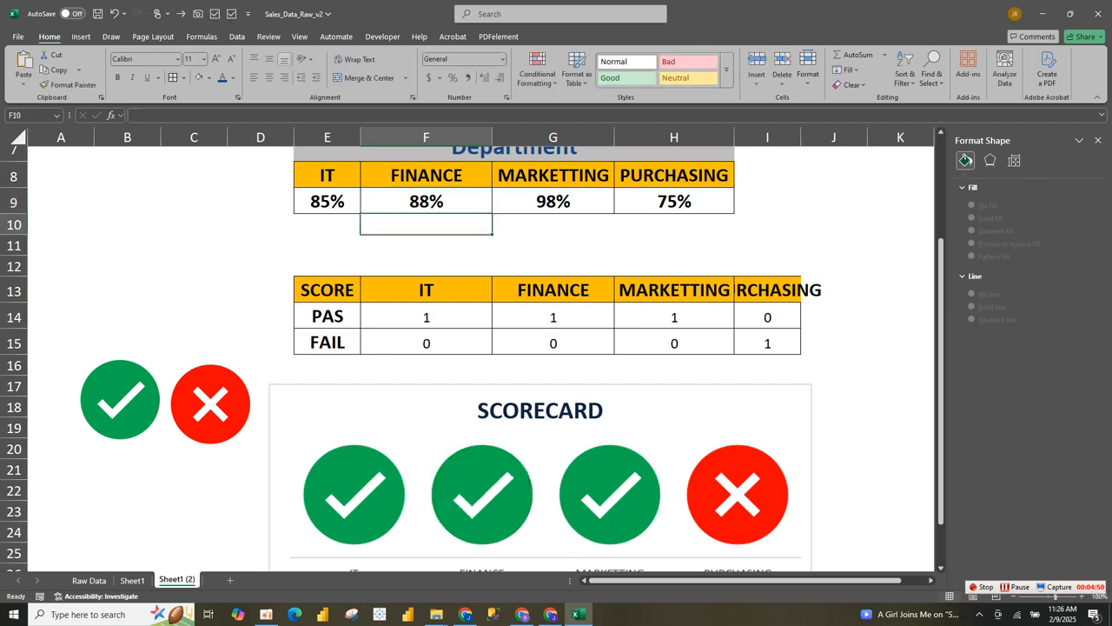
pyautogui.click(552, 202)
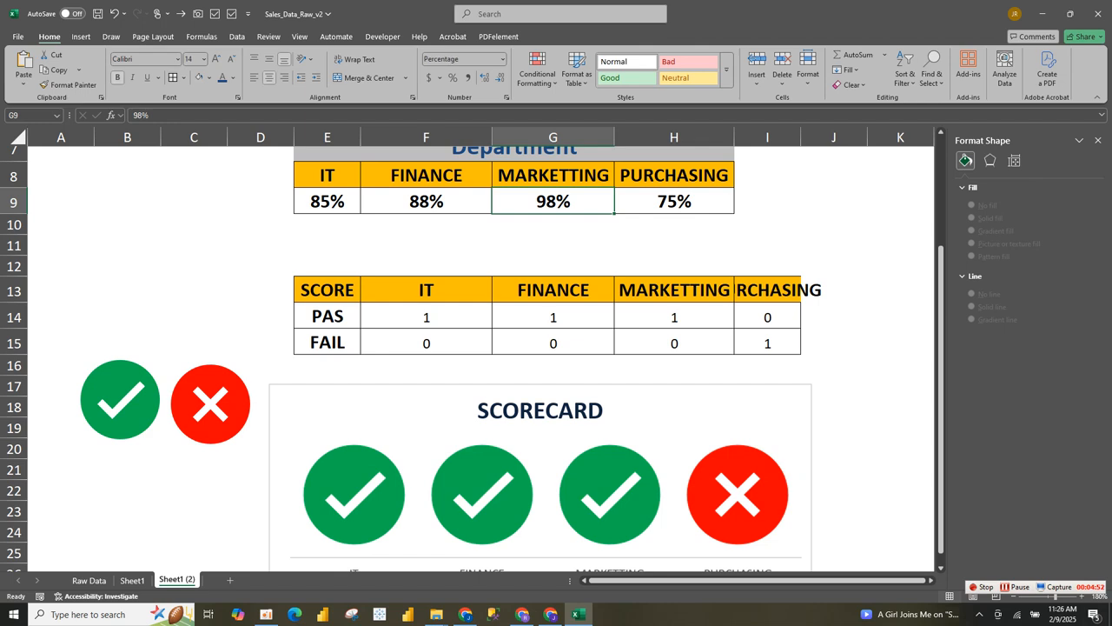
pyautogui.write('30')
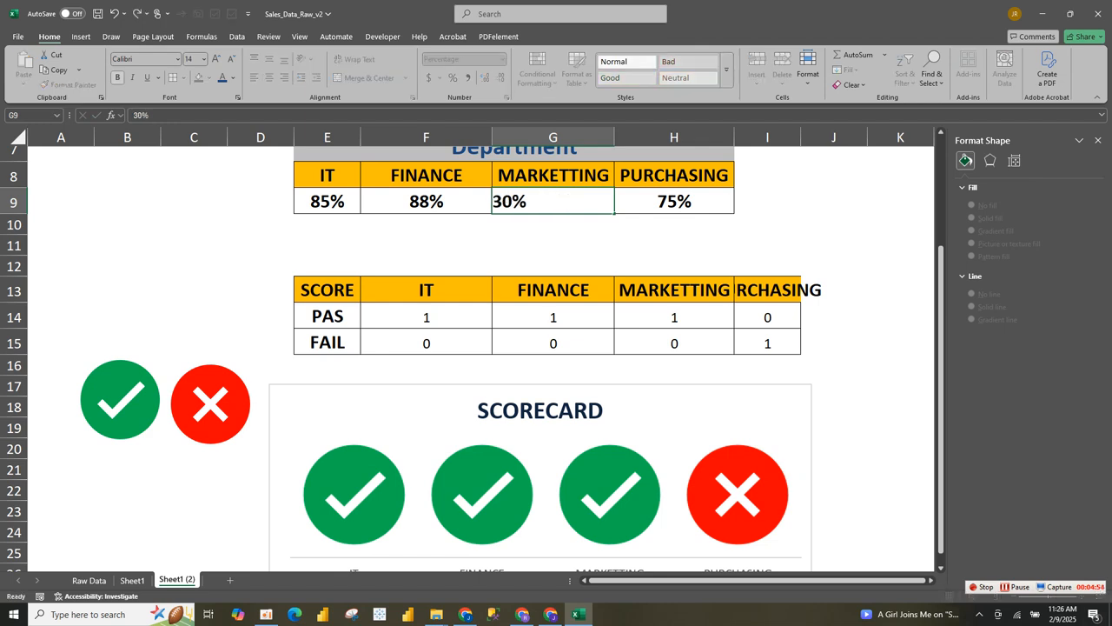
pyautogui.press('Return')
# - Cancel the accidental move of the PURCHASING header and restore G9 to 98%
pyautogui.click(653, 199)
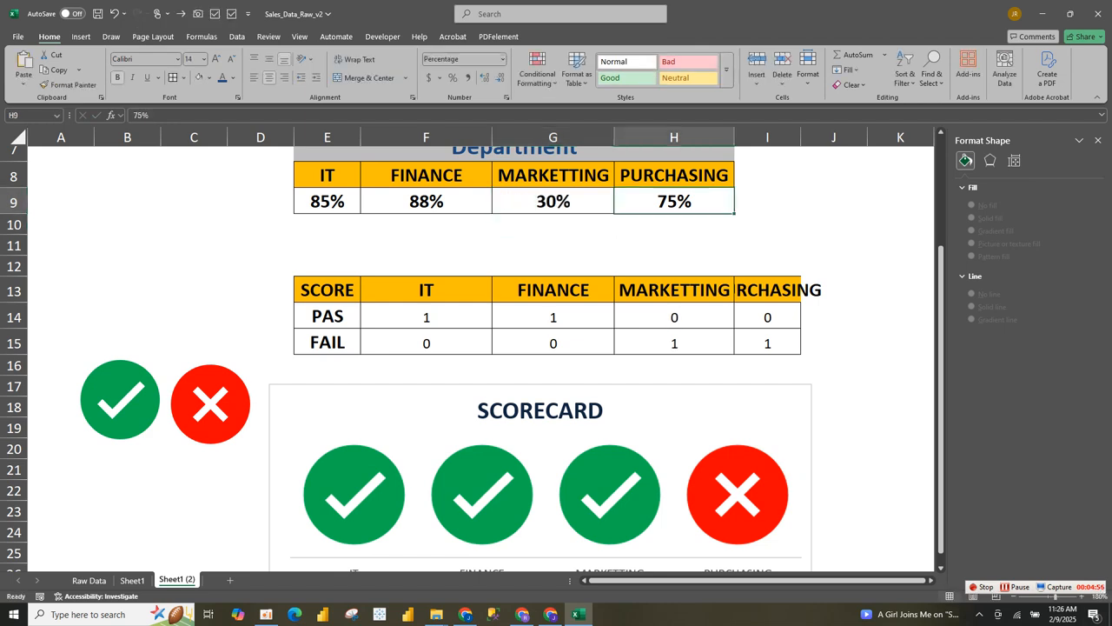
pyautogui.moveTo(649, 189); pyautogui.dragTo(649, 180)
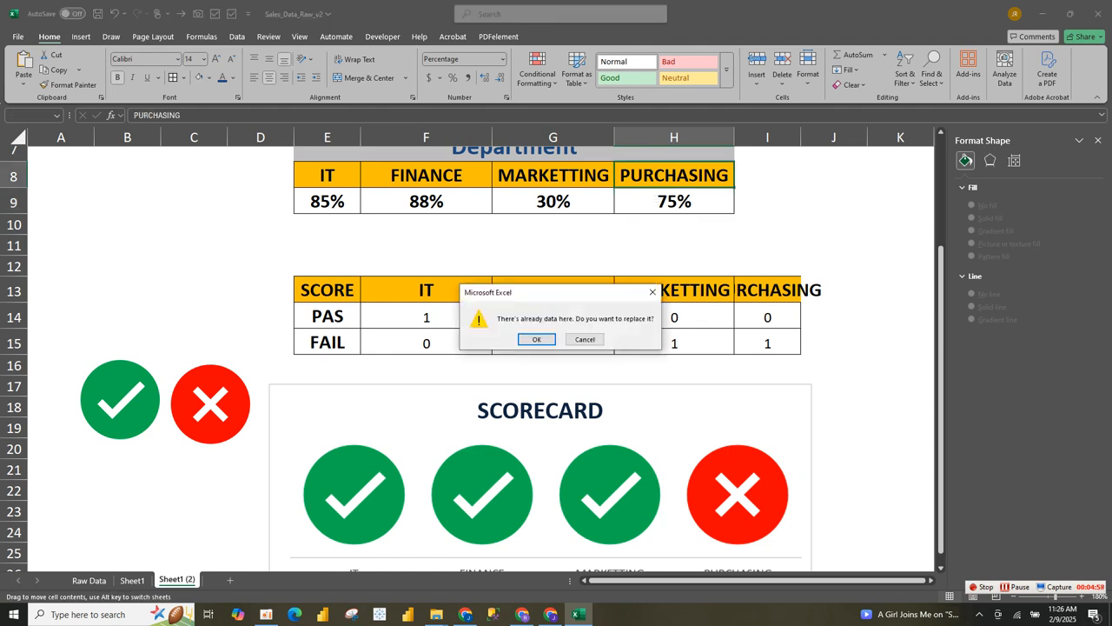
pyautogui.click(653, 292)
pyautogui.click(553, 201)
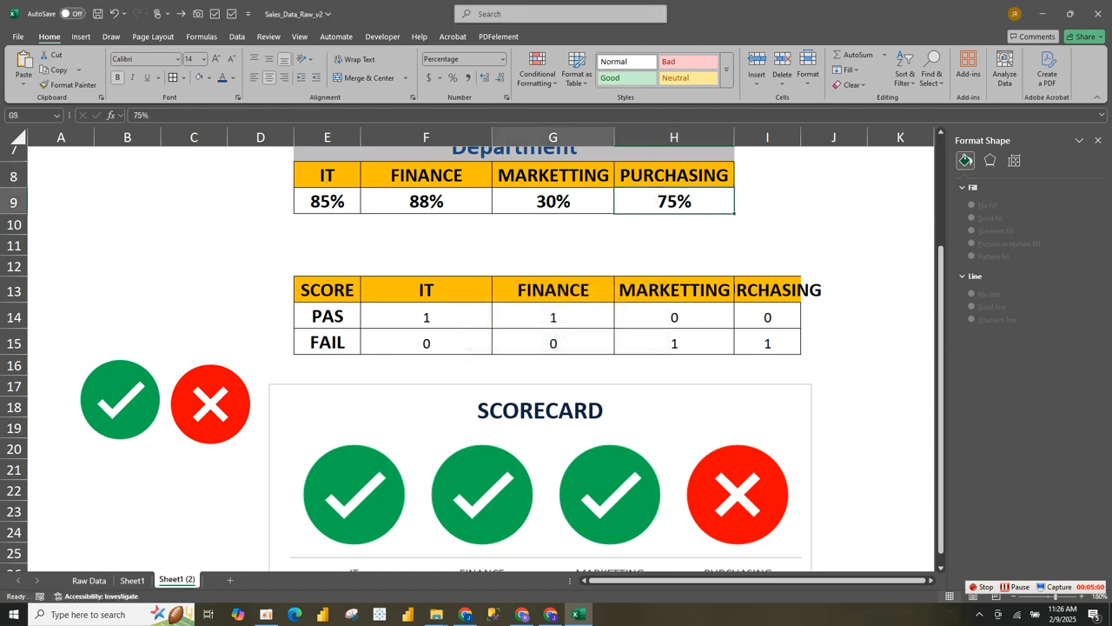
pyautogui.write('98')
pyautogui.hotkey('ctrl', 'Return')
# - Set the PURCHASING score in H9 to 30% and type 50 for MARKETTING in G9
pyautogui.click(674, 201)
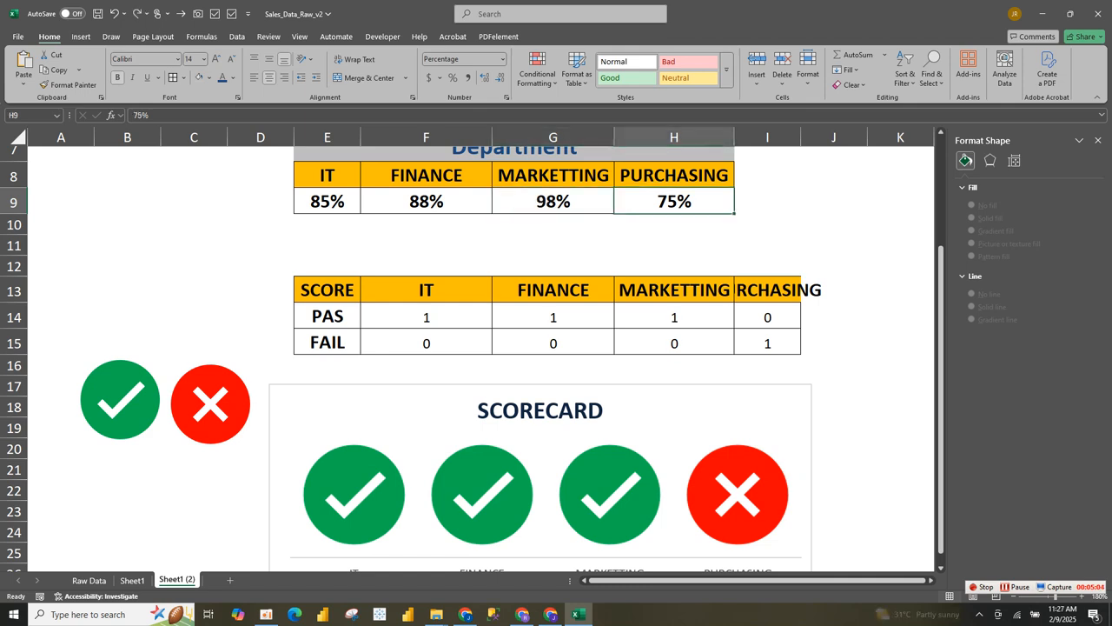
pyautogui.write('30')
pyautogui.press('Return')
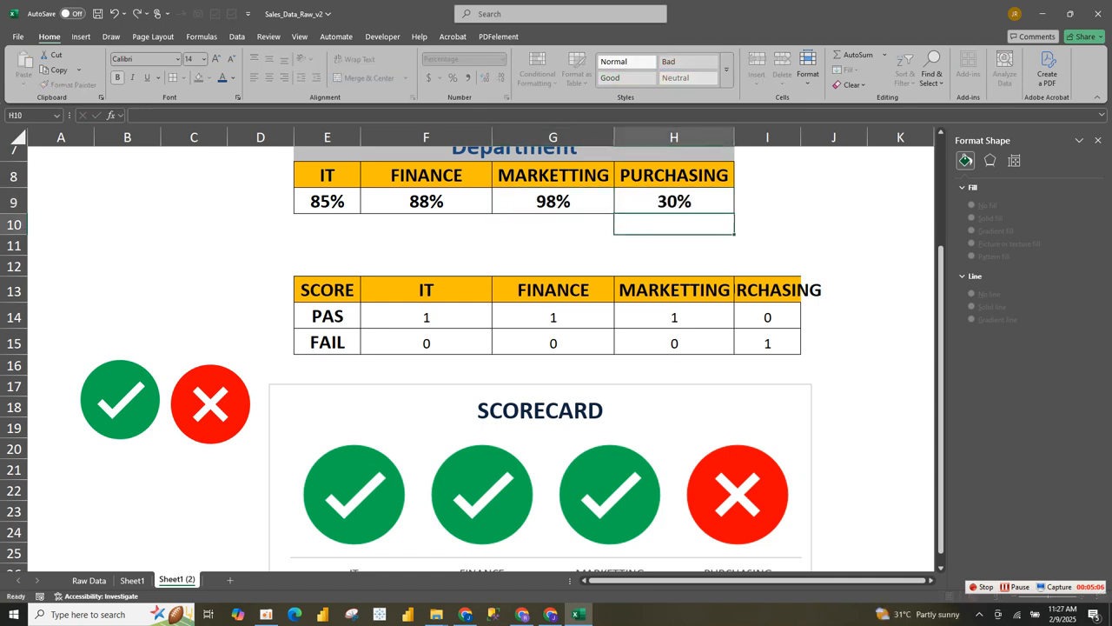
pyautogui.click(553, 201)
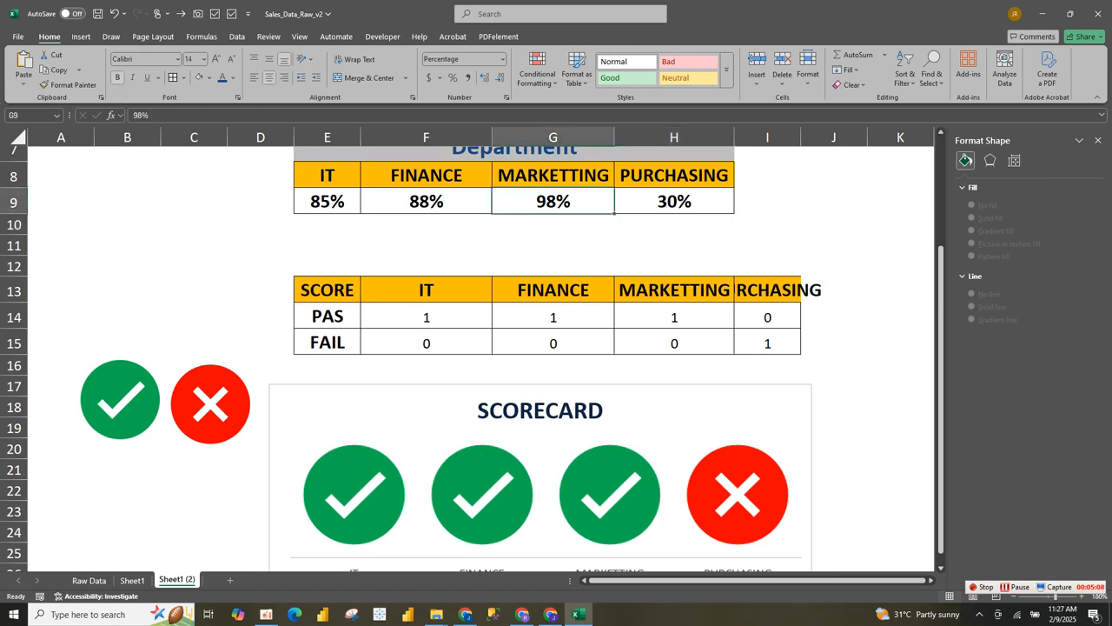
pyautogui.write('50')
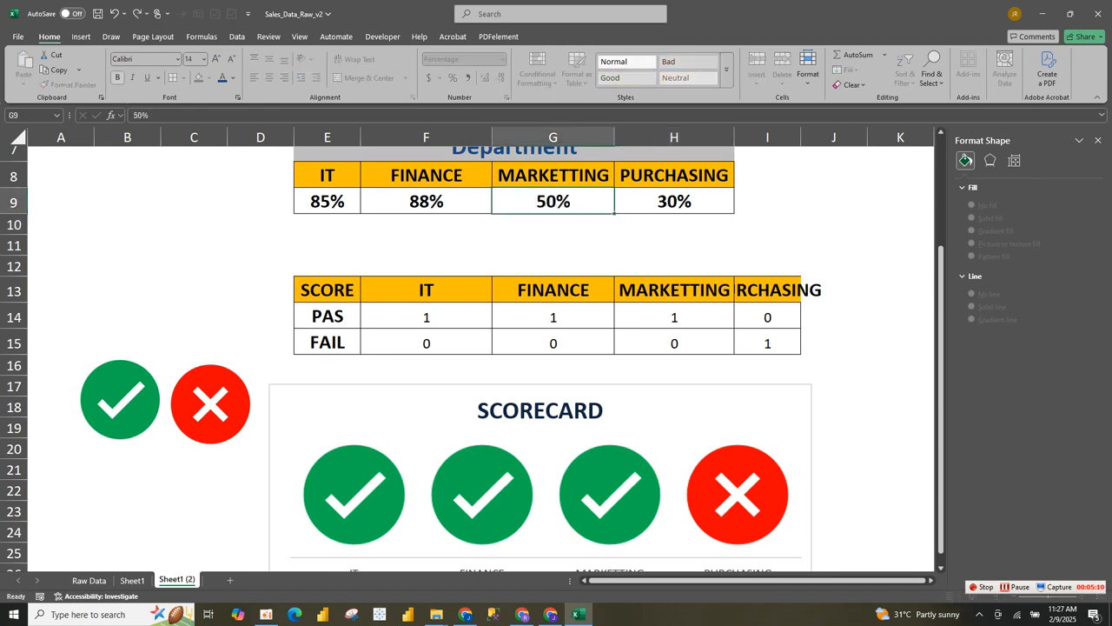